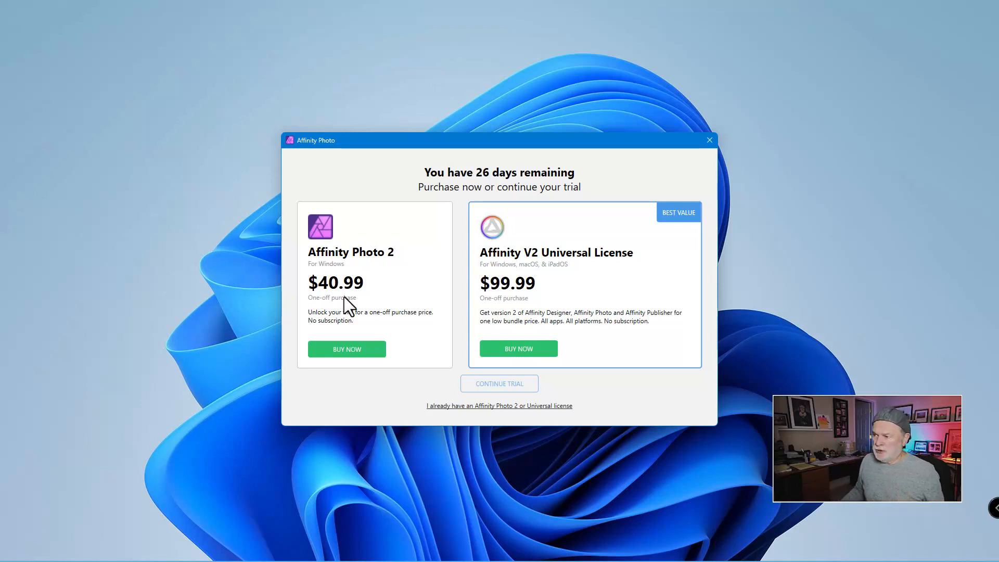
# Continue the trial and close the account window.
pyautogui.click(505, 387)
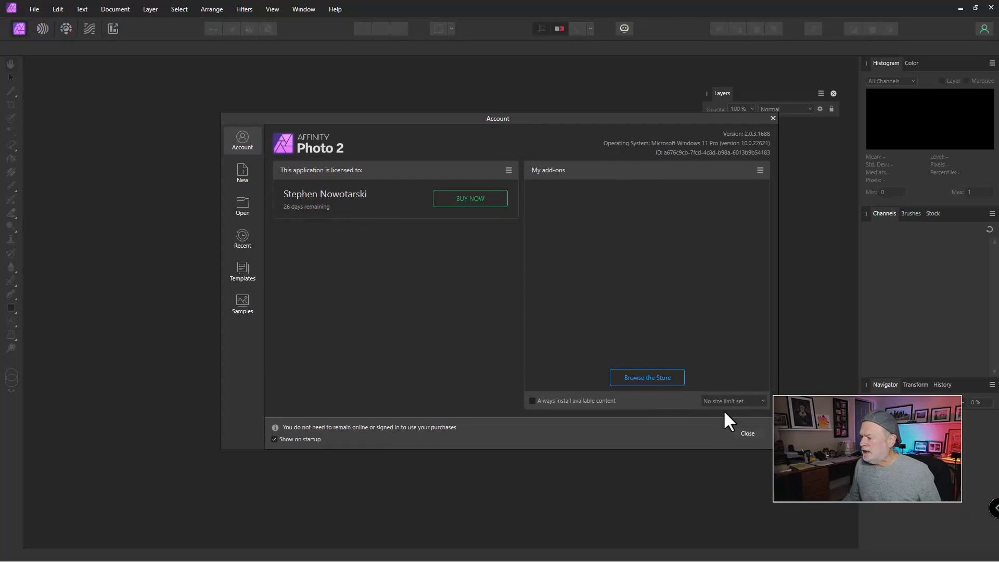
pyautogui.click(746, 434)
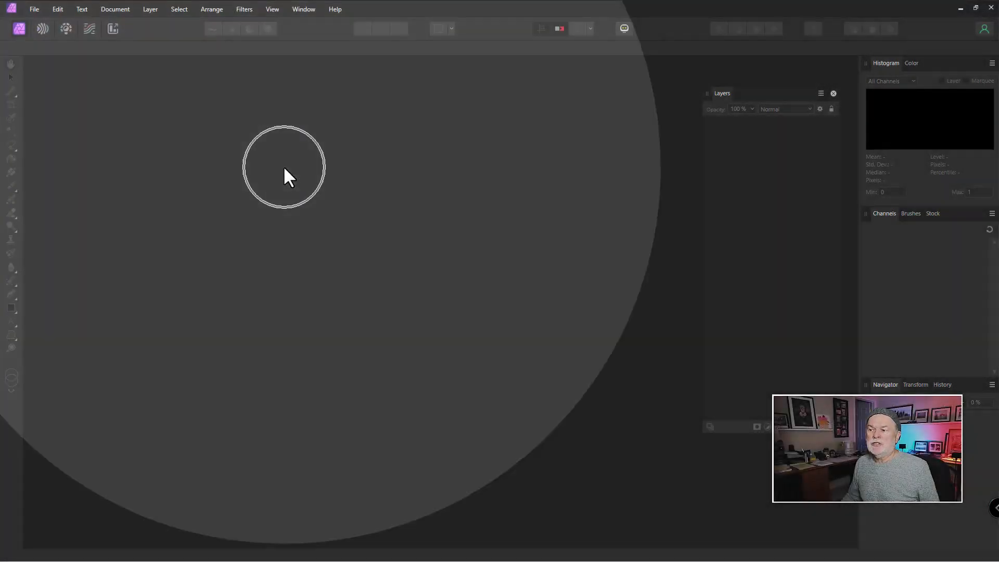
pyautogui.hotkey('ctrl', 'o')
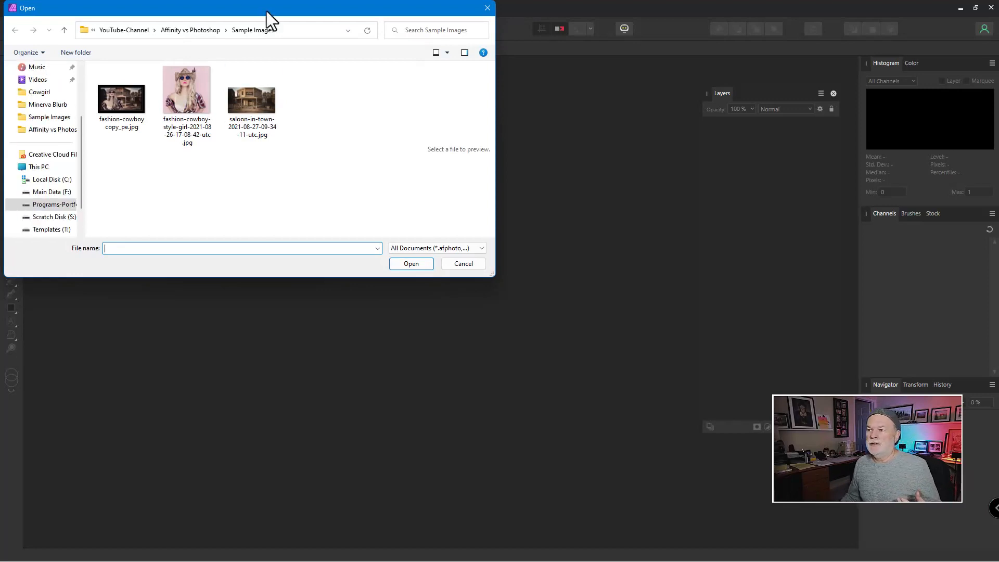
pyautogui.moveTo(267, 11); pyautogui.dragTo(342, 51)
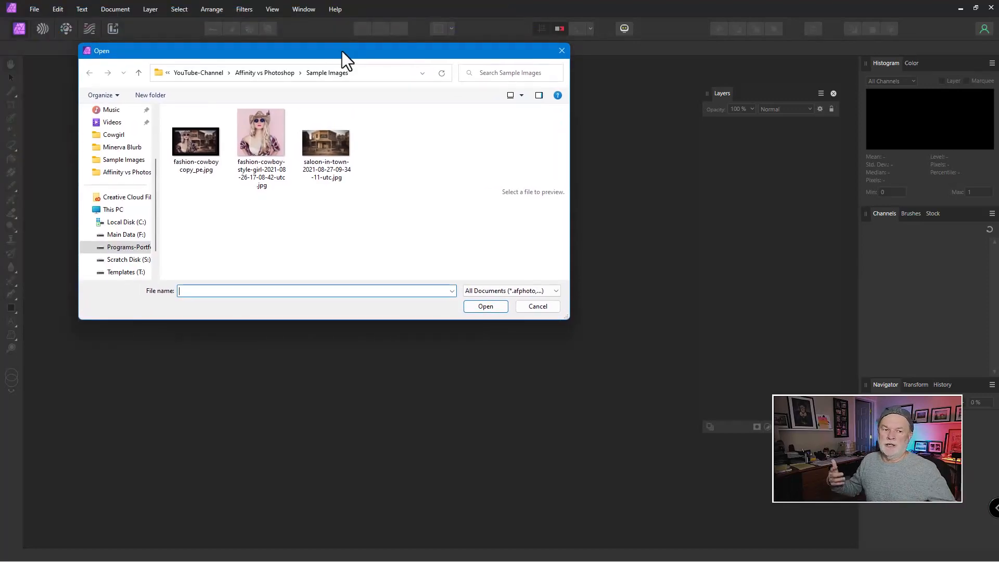
pyautogui.click(264, 130)
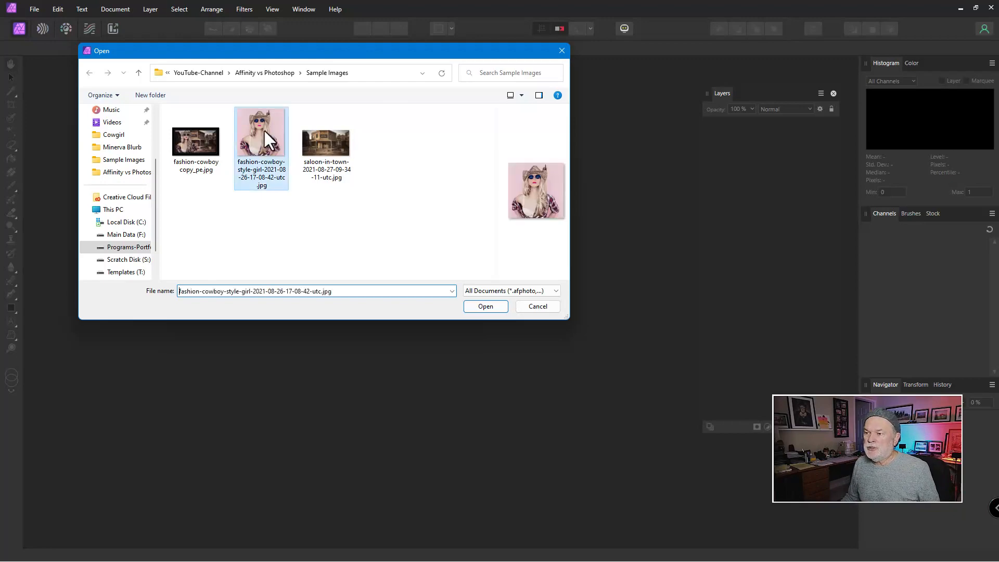
pyautogui.click(478, 307)
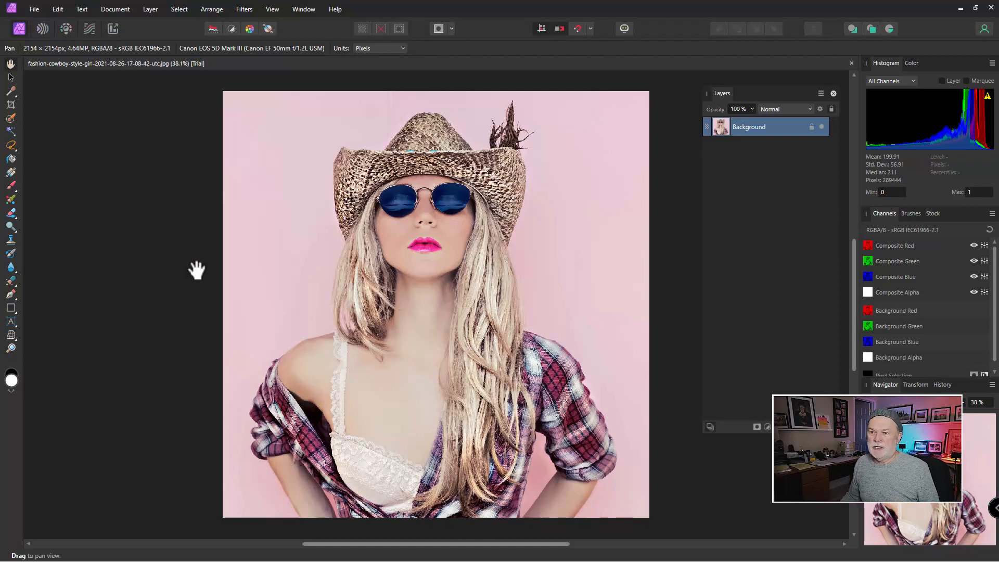
# Select the woman with the Selection Brush Tool at a width of about 169 px.
pyautogui.click(11, 118)
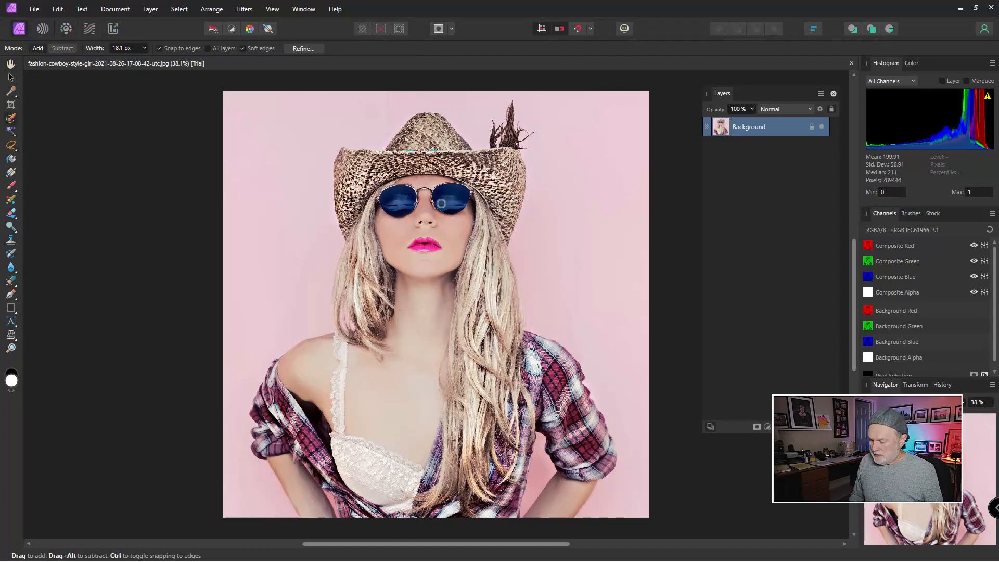
pyautogui.press(']')
pyautogui.press(']')
pyautogui.press(']')
pyautogui.press(']')
pyautogui.press(']')
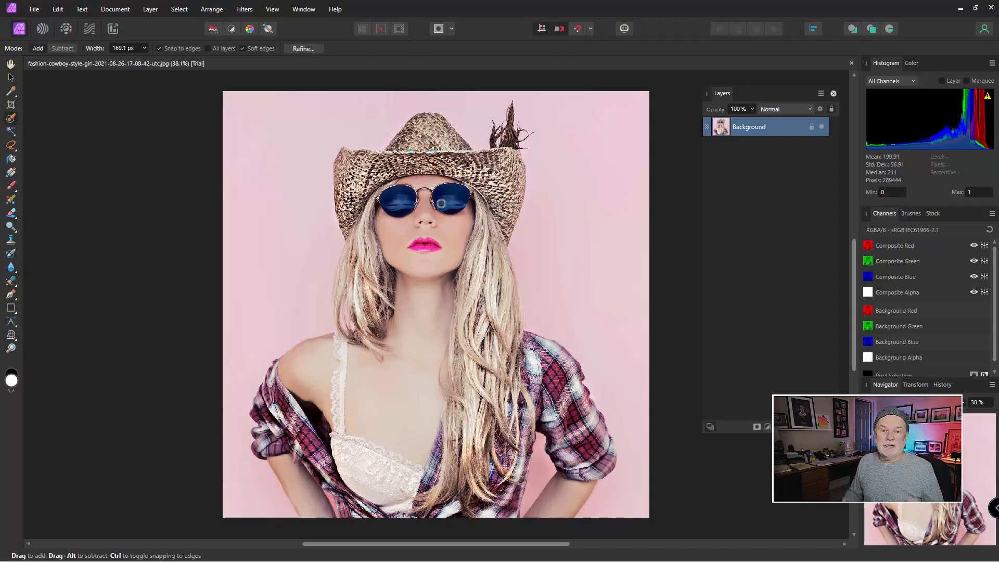
pyautogui.moveTo(425, 208)
pyautogui.mouseDown()
pyautogui.moveTo(406, 393)
pyautogui.moveTo(424, 535)
pyautogui.moveTo(398, 346)
pyautogui.moveTo(339, 359)
pyautogui.moveTo(312, 380)
pyautogui.moveTo(286, 435)
pyautogui.moveTo(290, 479)
pyautogui.moveTo(327, 518)
pyautogui.moveTo(524, 527)
pyautogui.moveTo(549, 510)
pyautogui.moveTo(565, 456)
pyautogui.moveTo(484, 354)
pyautogui.moveTo(445, 427)
pyautogui.moveTo(497, 437)
pyautogui.moveTo(468, 357)
pyautogui.moveTo(509, 196)
pyautogui.moveTo(352, 159)
pyautogui.moveTo(359, 173)
pyautogui.mouseUp()
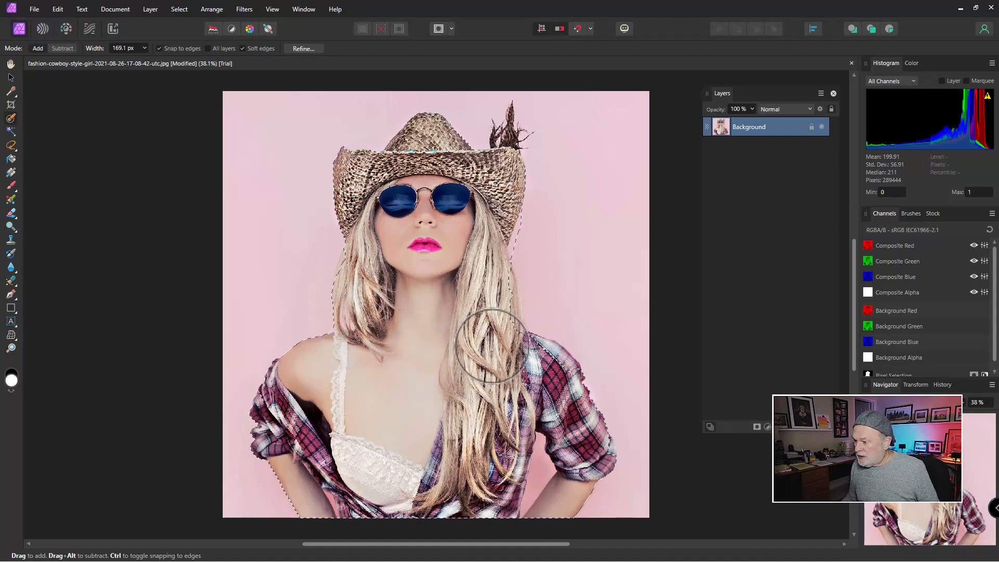
# Shrink the brush to 17.4 px and add the small gap beside her right arm to the selection.
pyautogui.press('[')
pyautogui.press('[')
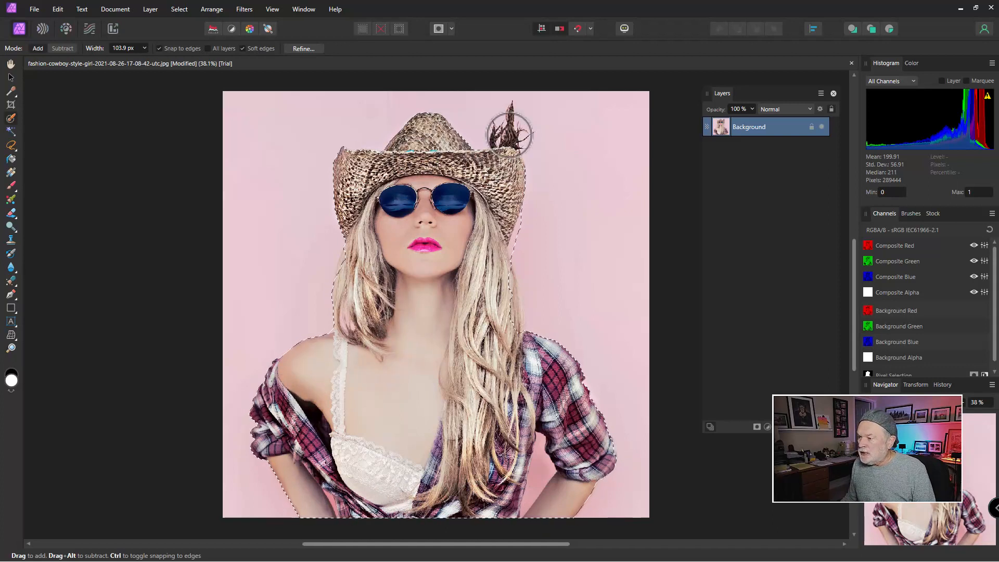
pyautogui.press('[')
pyautogui.press('[')
pyautogui.press('[')
pyautogui.press('[')
pyautogui.press('[')
pyautogui.press('[')
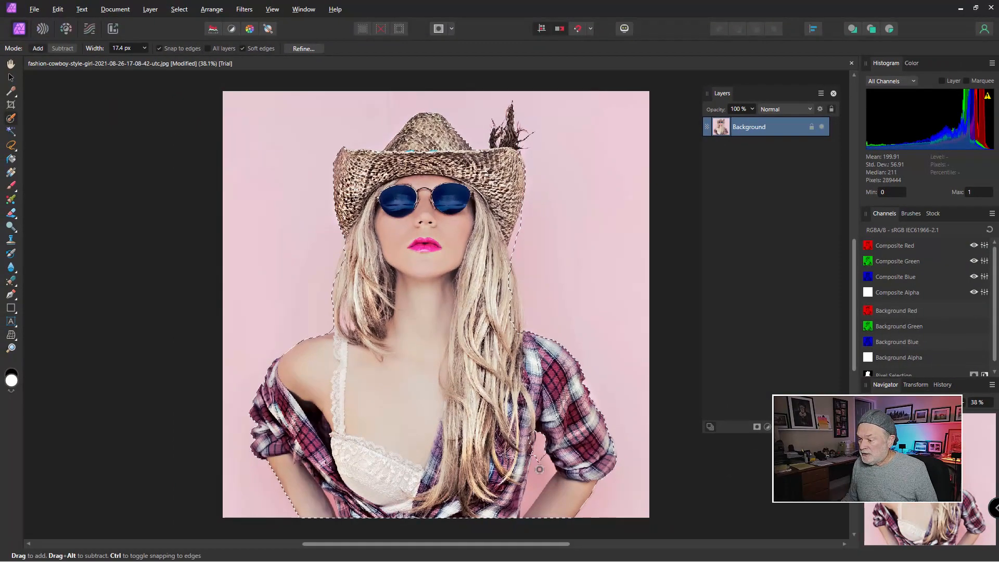
pyautogui.moveTo(540, 470)
pyautogui.mouseDown()
pyautogui.moveTo(529, 506)
pyautogui.moveTo(531, 463)
pyautogui.moveTo(524, 514)
pyautogui.moveTo(544, 458)
pyautogui.mouseUp()
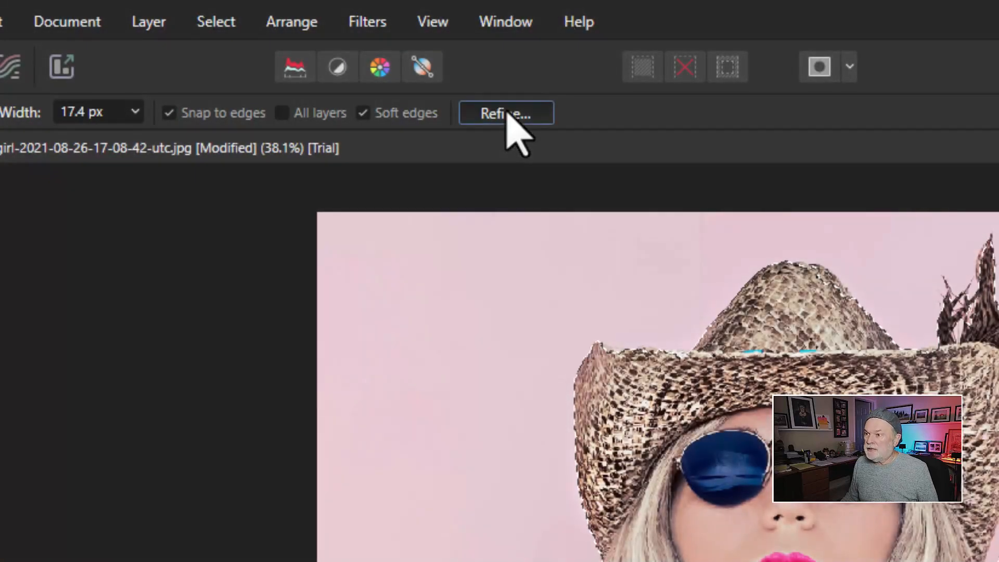
# Open Refine Selection and paint the right hair edge as matte area with a 116 px Matte brush.
pyautogui.click(507, 115)
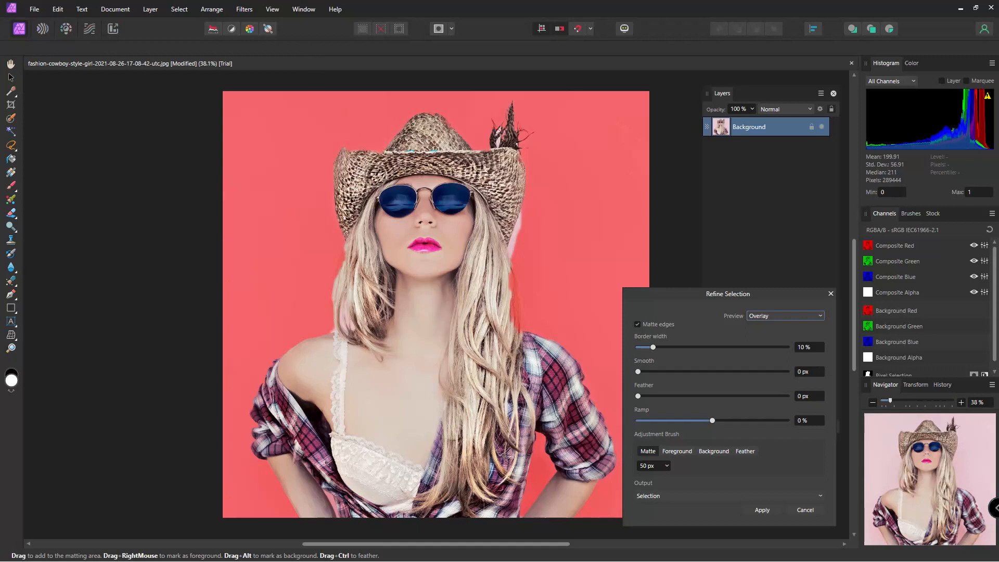
pyautogui.click(648, 451)
pyautogui.press(']')
pyautogui.press(']')
pyautogui.press(']')
pyautogui.press(']')
pyautogui.press(']')
pyautogui.press(']')
pyautogui.press(']')
pyautogui.press(']')
pyautogui.moveTo(527, 186); pyautogui.dragTo(523, 327)
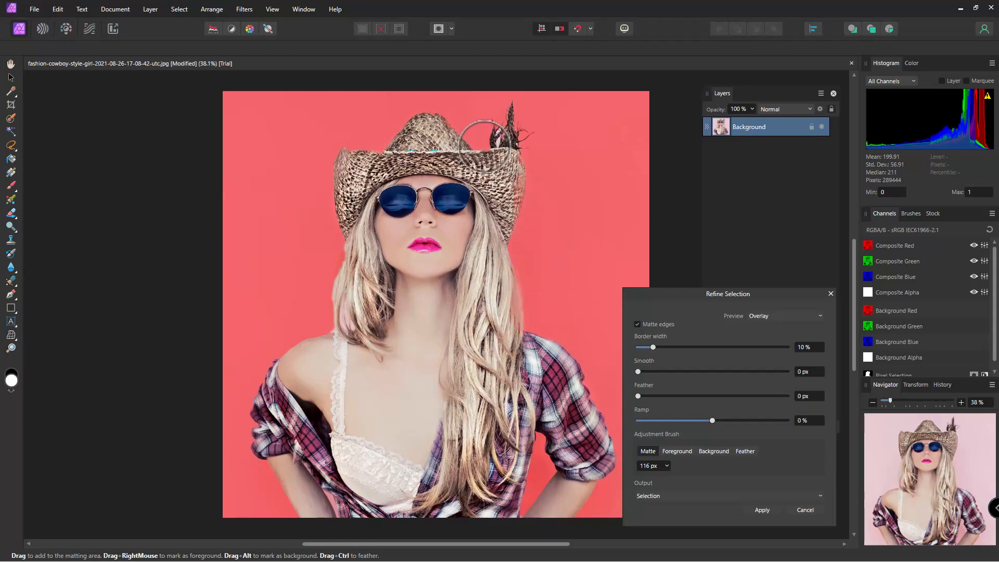
# Shrink the Matte brush to 44 px and paint over the hat's feather and left brim edge.
pyautogui.press('[')
pyautogui.press('[')
pyautogui.press('[')
pyautogui.press('[')
pyautogui.press('[')
pyautogui.press('[')
pyautogui.press('[')
pyautogui.press('[')
pyautogui.press('[')
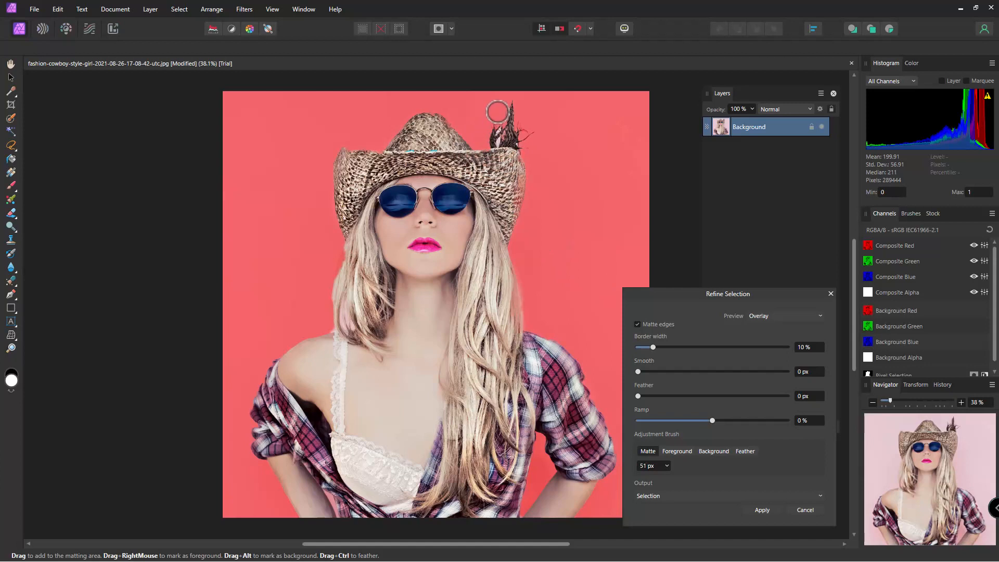
pyautogui.moveTo(499, 113)
pyautogui.mouseDown()
pyautogui.moveTo(498, 149)
pyautogui.moveTo(518, 145)
pyautogui.mouseUp()
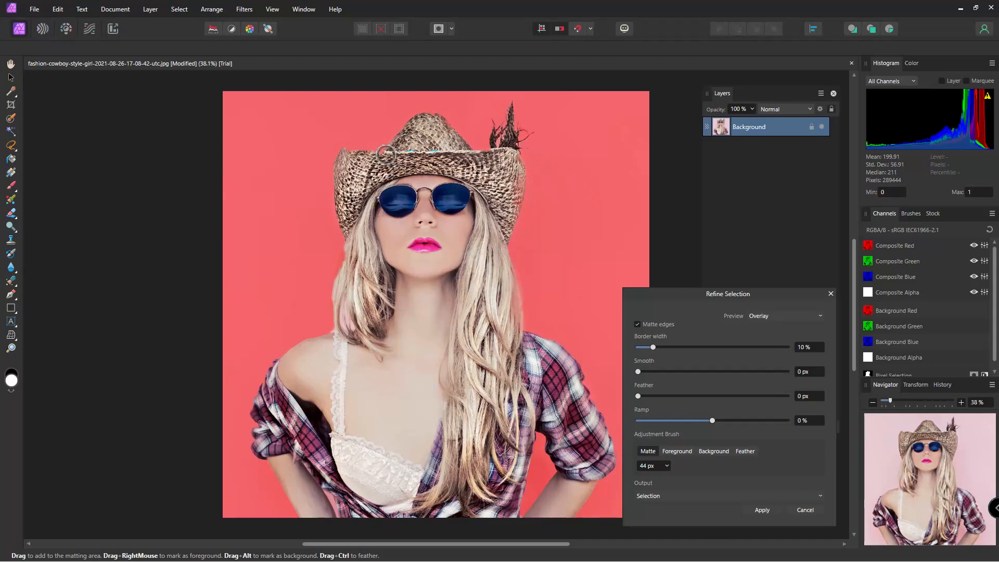
pyautogui.moveTo(359, 152); pyautogui.dragTo(367, 184)
# Mark the hat brim and the left strand of hair as foreground with the Foreground brush.
pyautogui.click(679, 451)
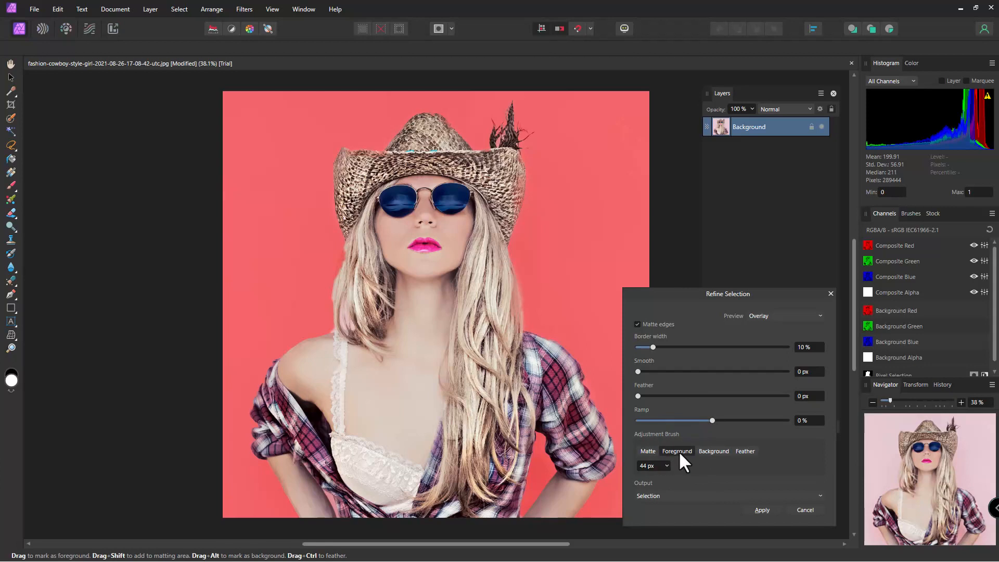
pyautogui.click(348, 154)
pyautogui.click(405, 160)
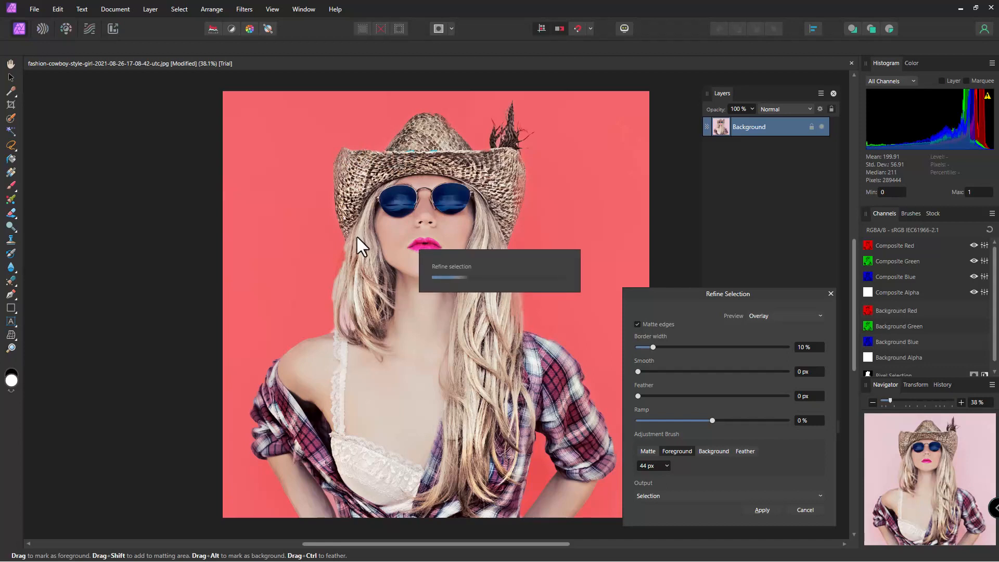
pyautogui.moveTo(352, 242)
pyautogui.mouseDown()
pyautogui.moveTo(347, 280)
pyautogui.moveTo(349, 250)
pyautogui.mouseUp()
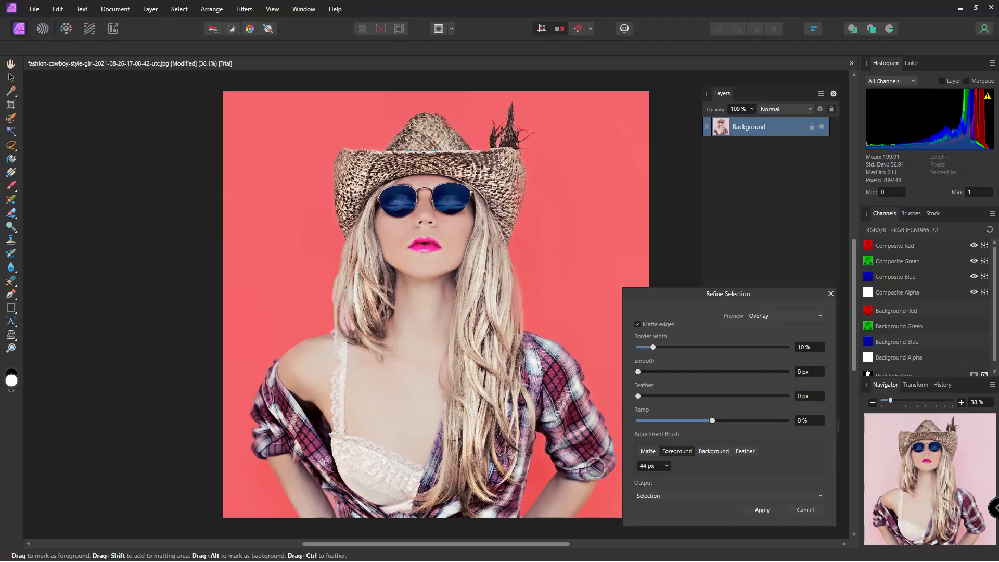
# Set the refinement output to New layer with mask and apply it.
pyautogui.click(809, 496)
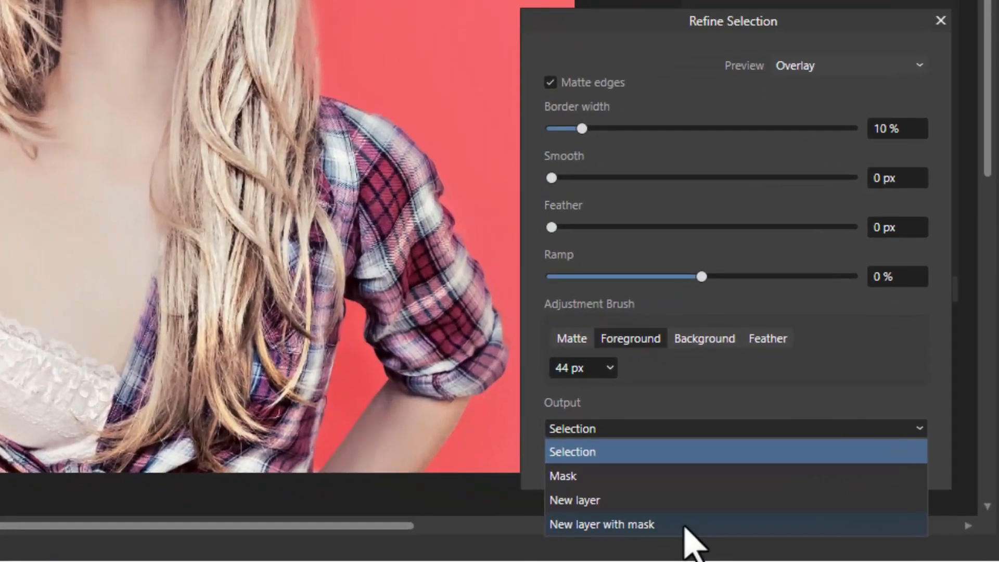
pyautogui.click(677, 525)
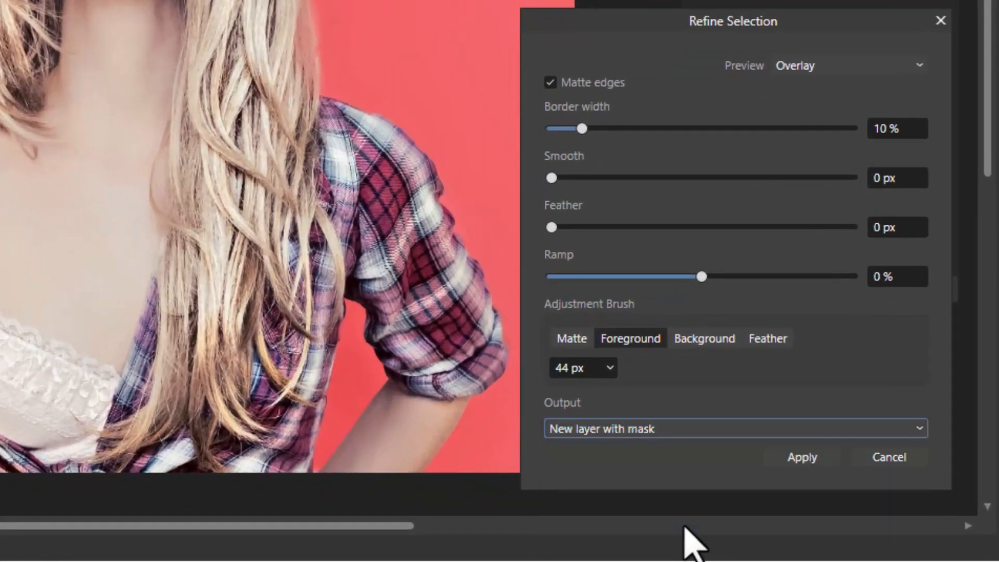
pyautogui.click(805, 460)
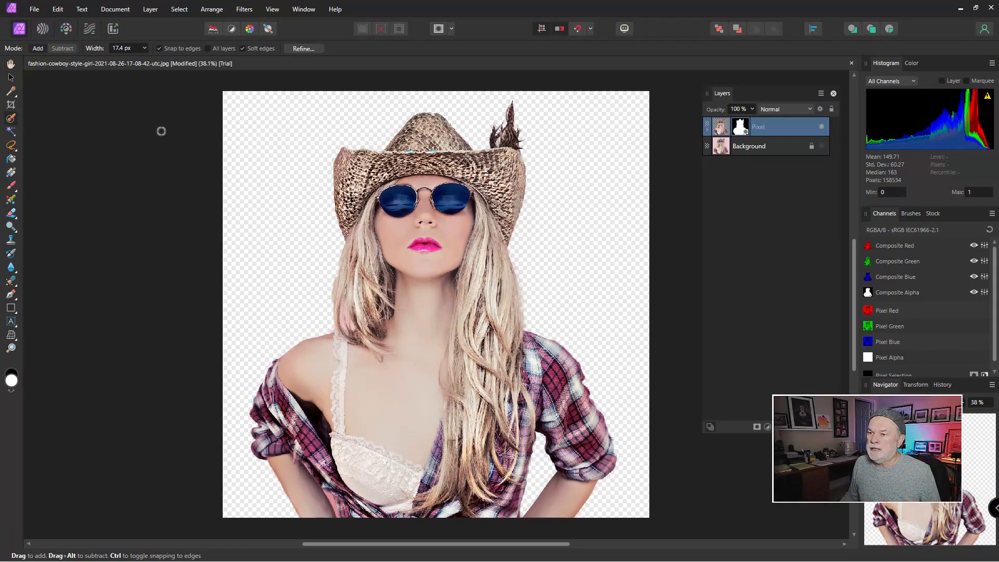
# Add a new fill layer and change its colour to black.
pyautogui.click(148, 12)
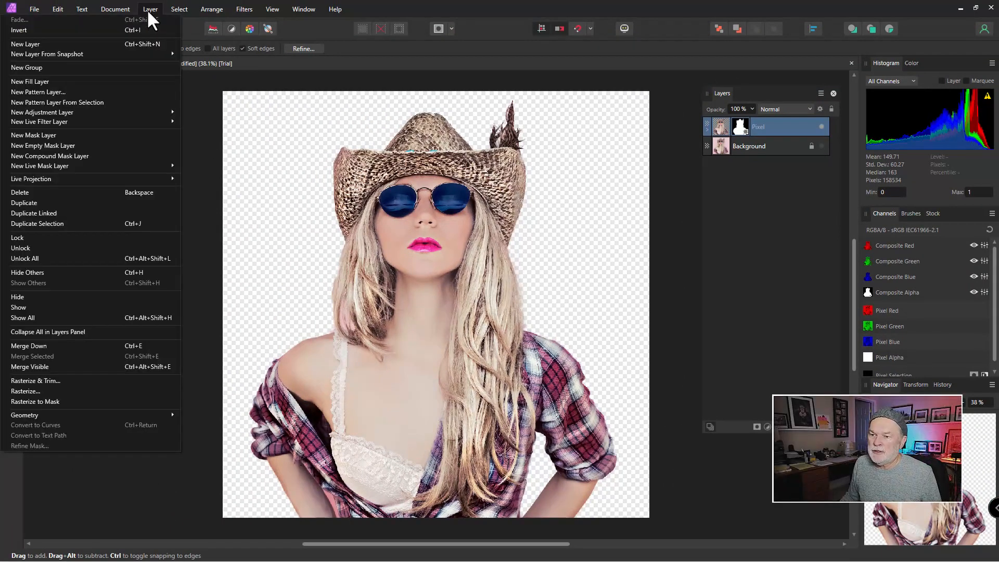
pyautogui.click(70, 79)
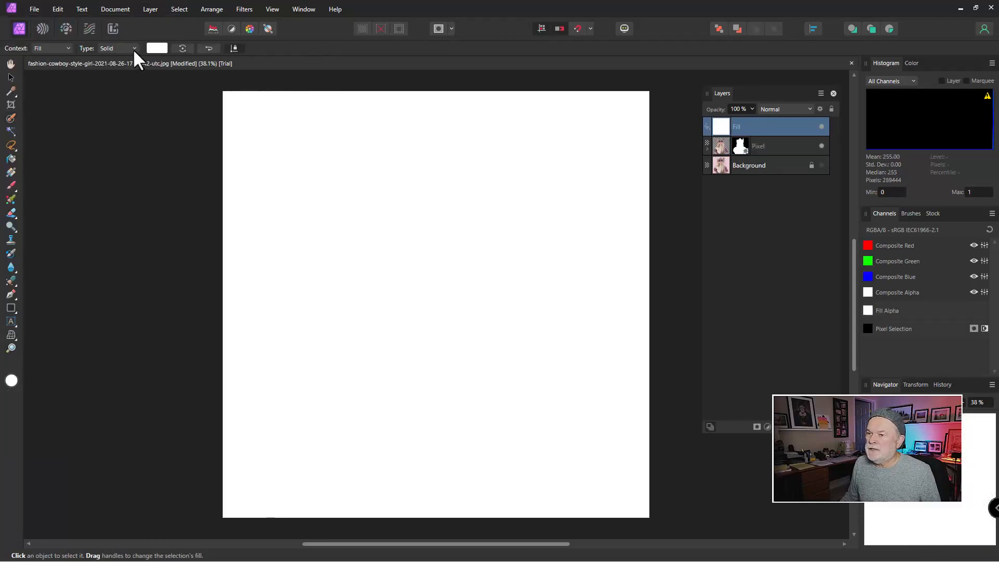
pyautogui.click(152, 46)
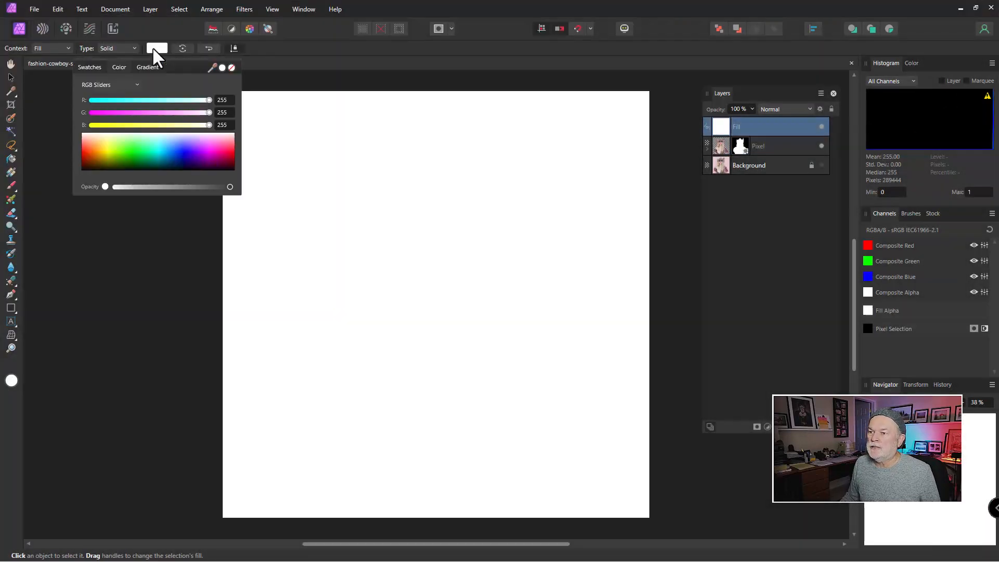
pyautogui.moveTo(169, 157); pyautogui.dragTo(74, 187)
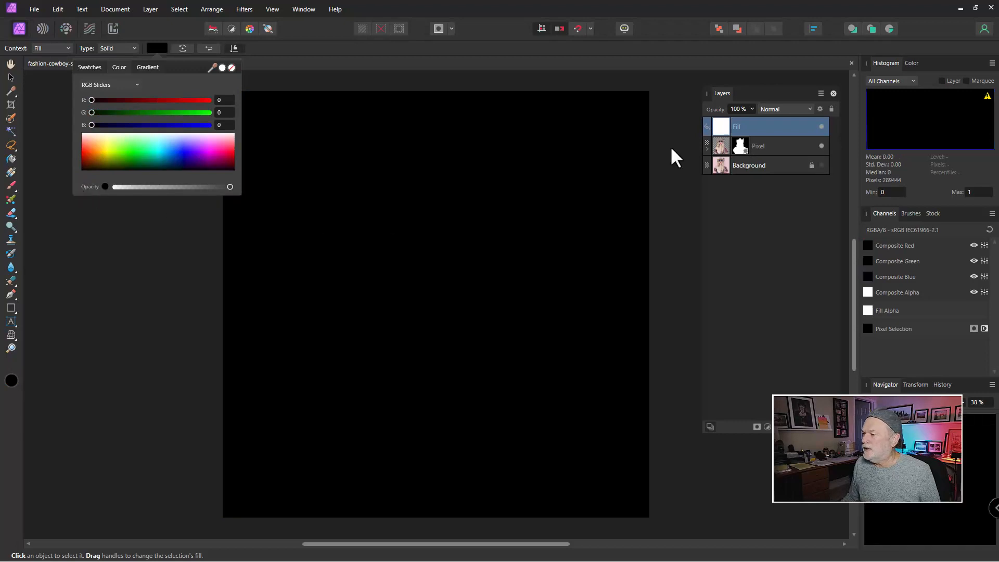
# Move the black fill layer beneath the masked Pixel layer.
pyautogui.click(717, 129)
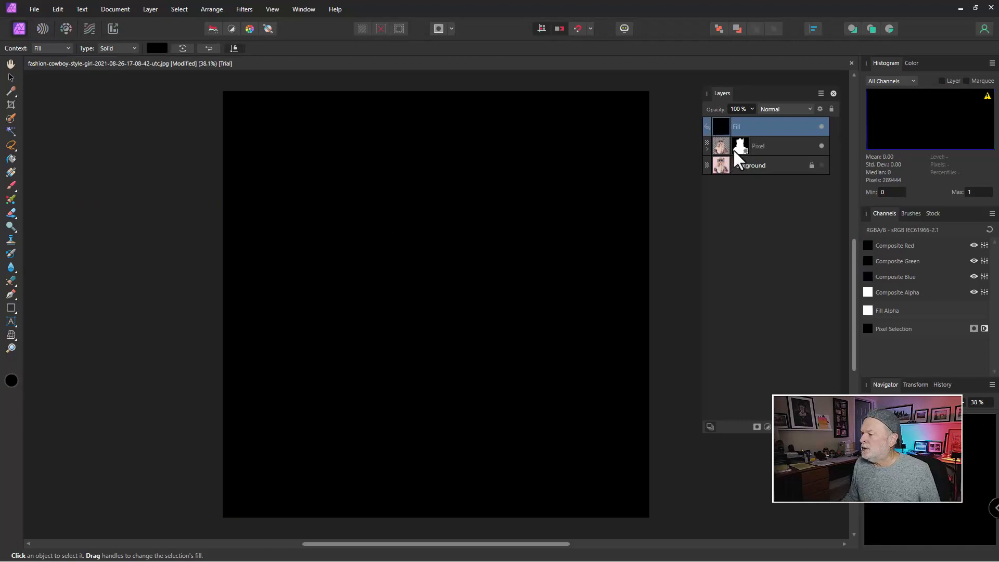
pyautogui.moveTo(753, 135); pyautogui.dragTo(758, 164)
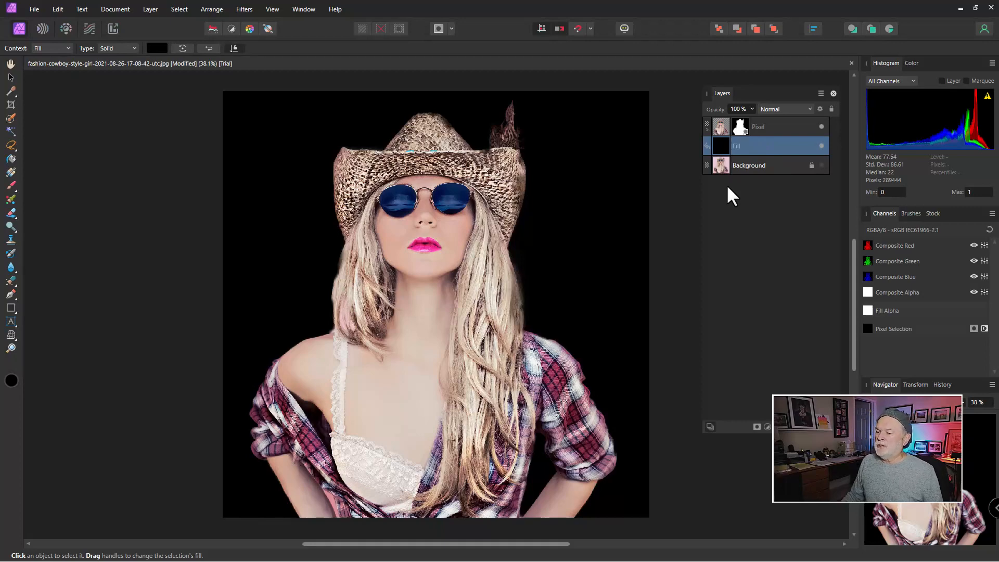
# Zoom in and inspect the cut-out edges around the hat, hair and arms.
pyautogui.click(11, 348)
pyautogui.click(405, 189)
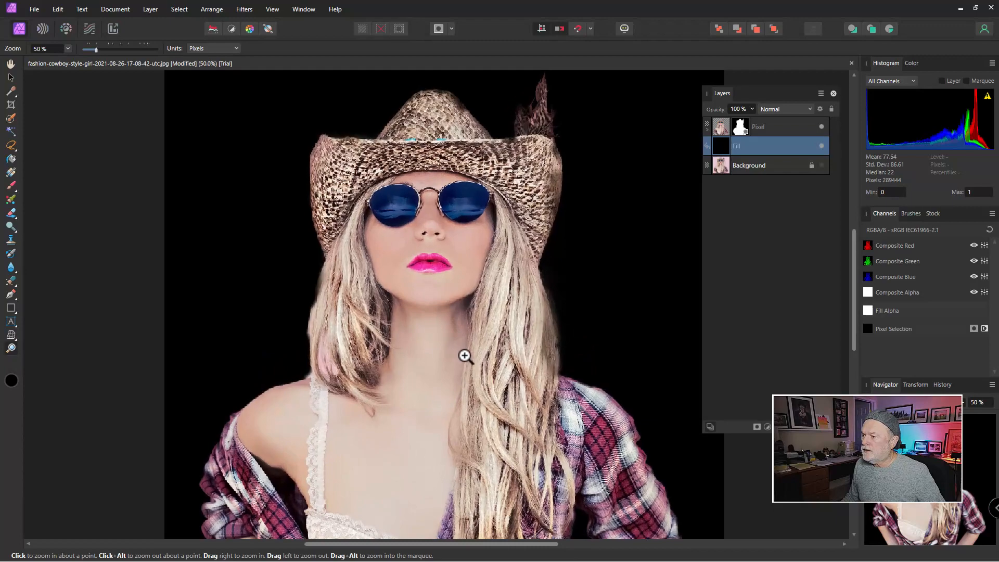
pyautogui.moveTo(472, 173); pyautogui.dragTo(687, 228)
pyautogui.click(468, 222)
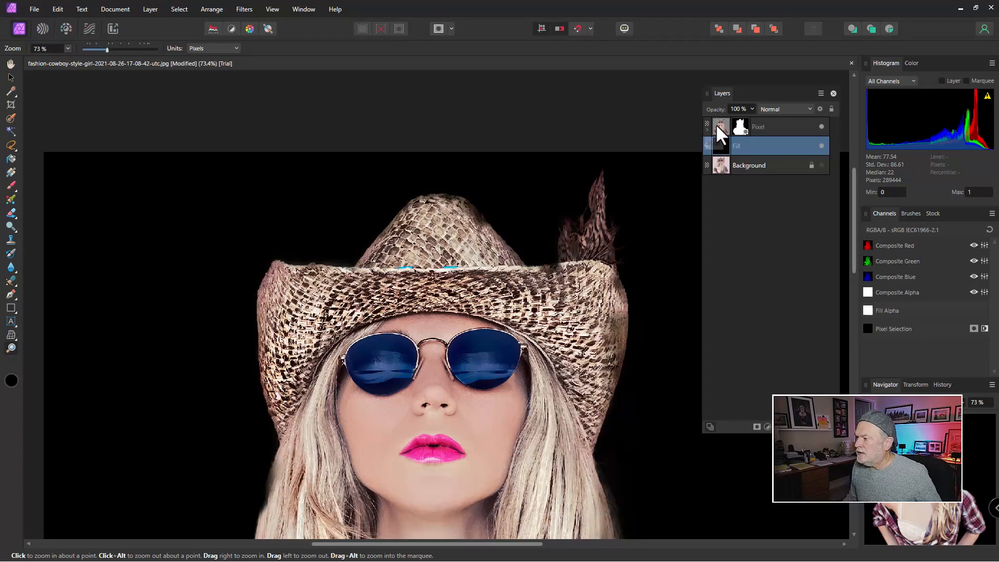
pyautogui.scroll(-10, 510, 268)
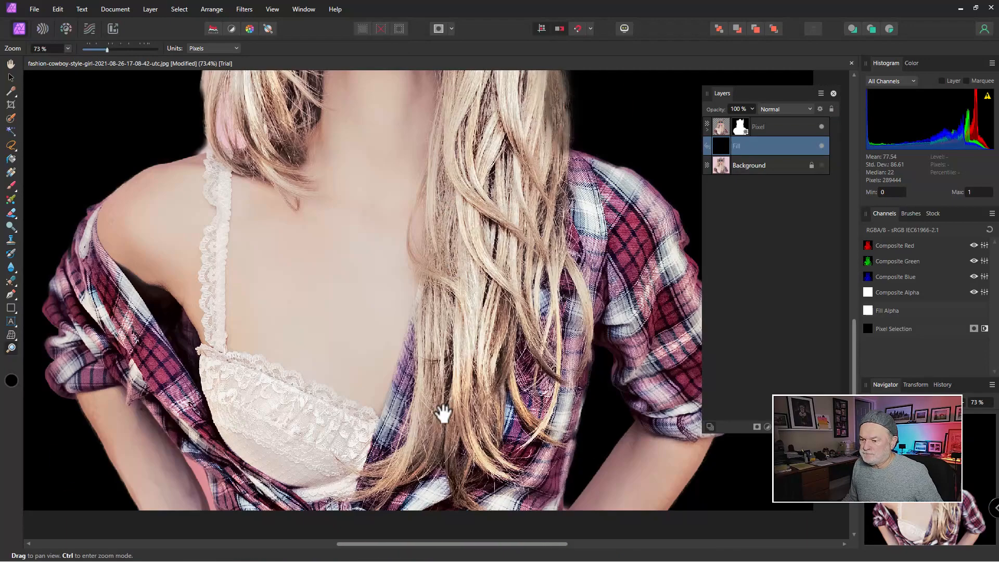
pyautogui.moveTo(444, 414); pyautogui.dragTo(408, 312)
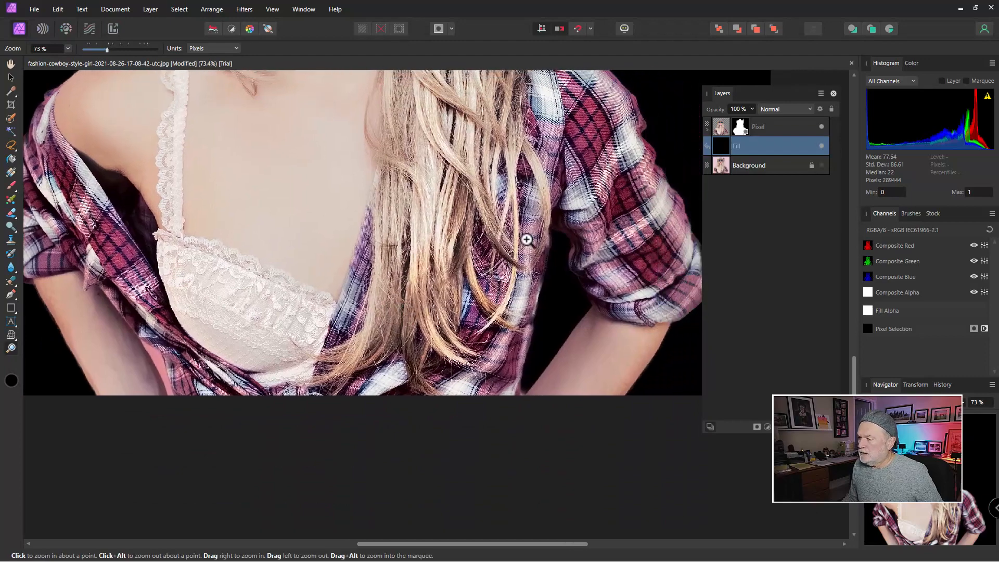
pyautogui.moveTo(529, 237); pyautogui.dragTo(441, 400)
pyautogui.scroll(4, 441, 399)
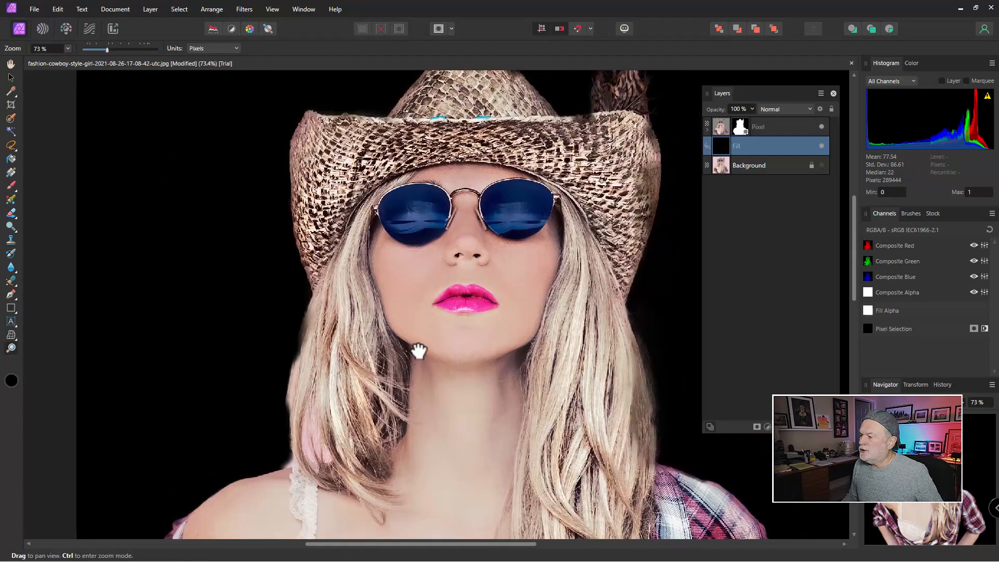
pyautogui.moveTo(419, 352); pyautogui.dragTo(401, 413)
pyautogui.moveTo(444, 302); pyautogui.dragTo(415, 249)
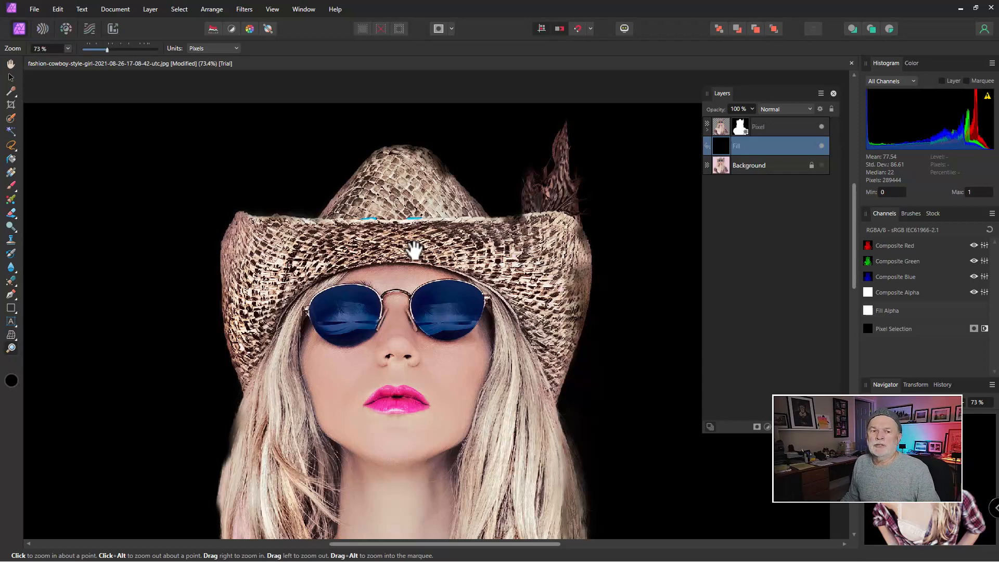
# Close the cowboy photo document without saving changes and quit Affinity Photo.
pyautogui.click(852, 63)
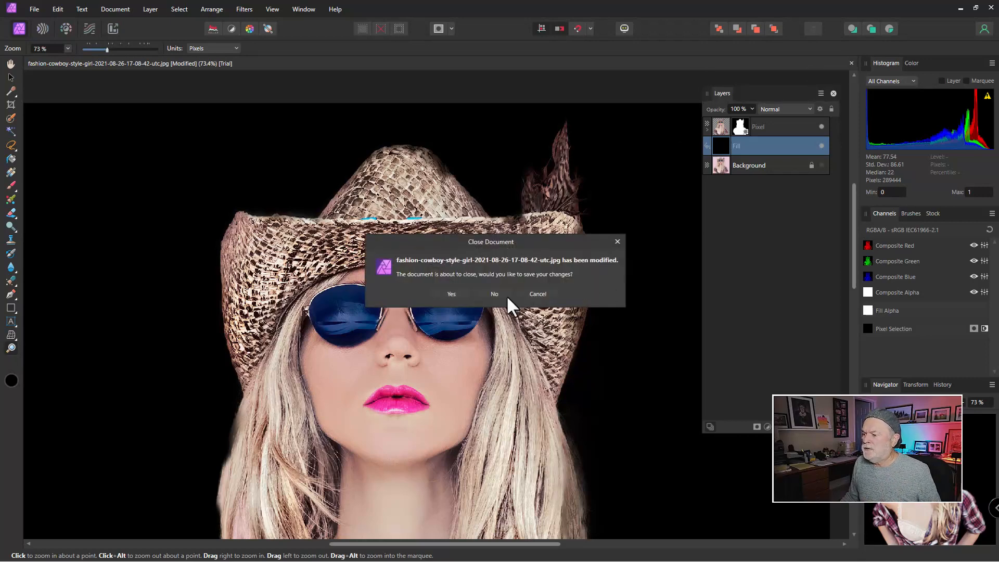
pyautogui.click(504, 294)
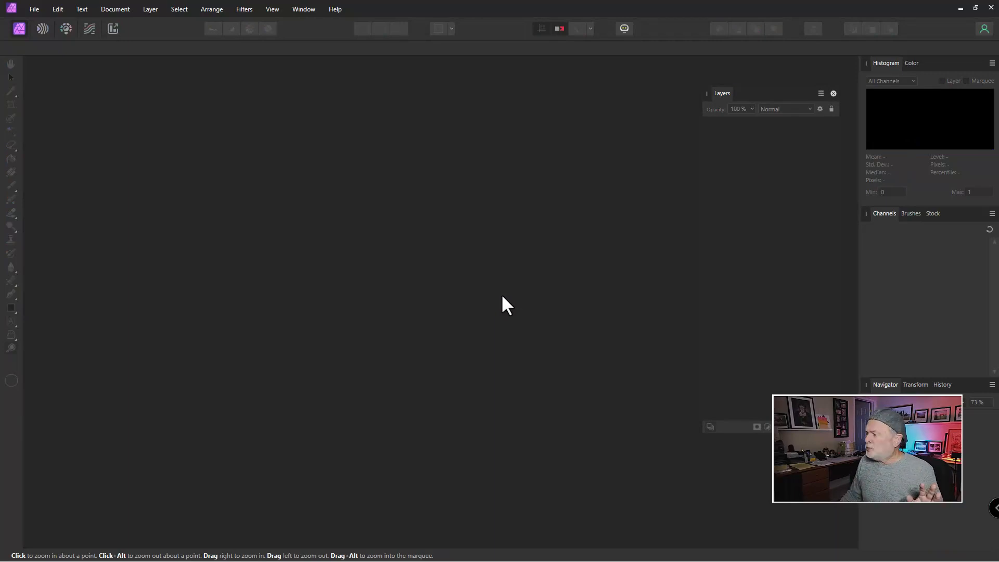
pyautogui.click(989, 7)
# Switch to Adobe Photoshop and open the fashion-cowboy-style-girl photo from the Sample Images folder.
pyautogui.moveTo(643, 556)
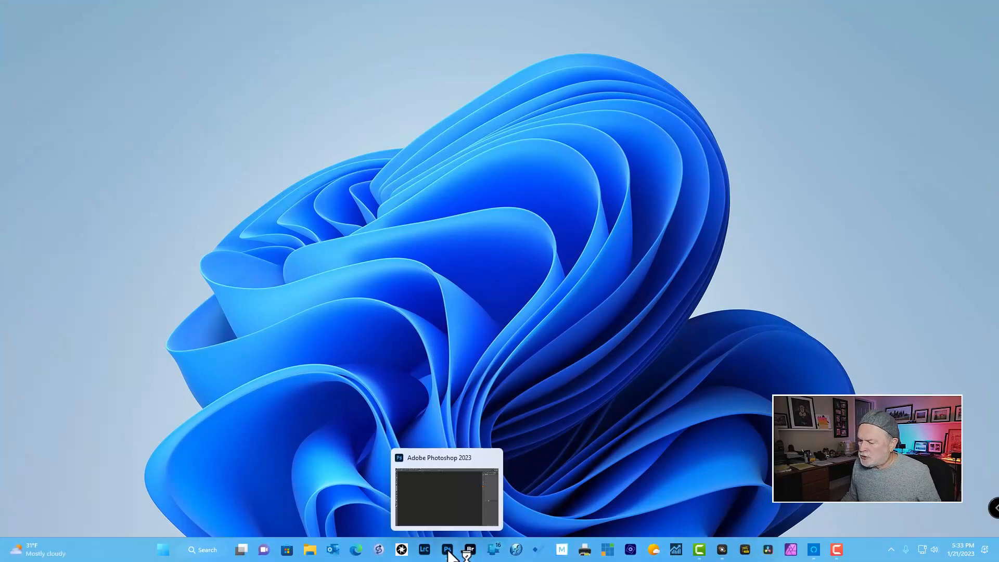
pyautogui.click(443, 518)
pyautogui.hotkey('ctrl', 'o')
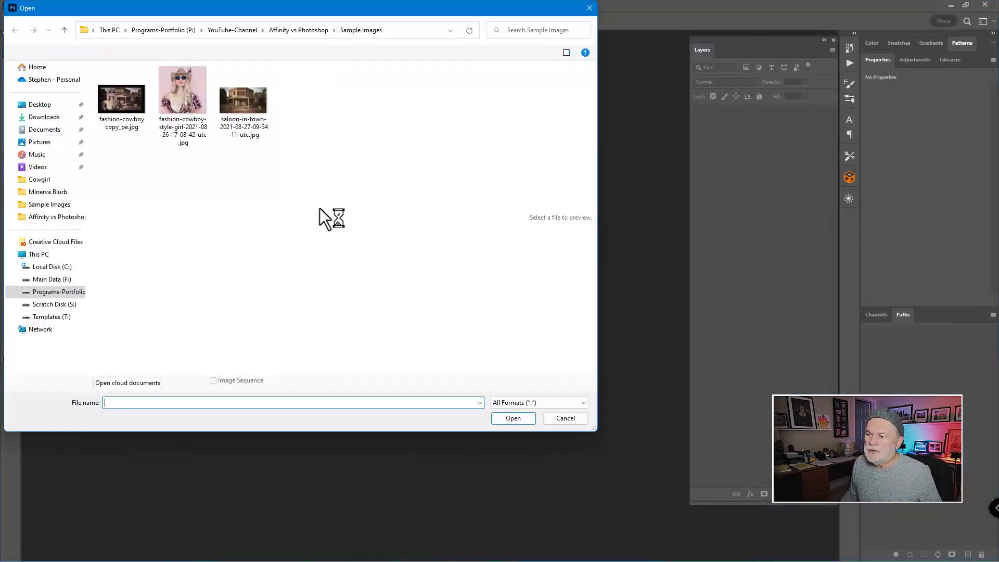
pyautogui.doubleClick(182, 98)
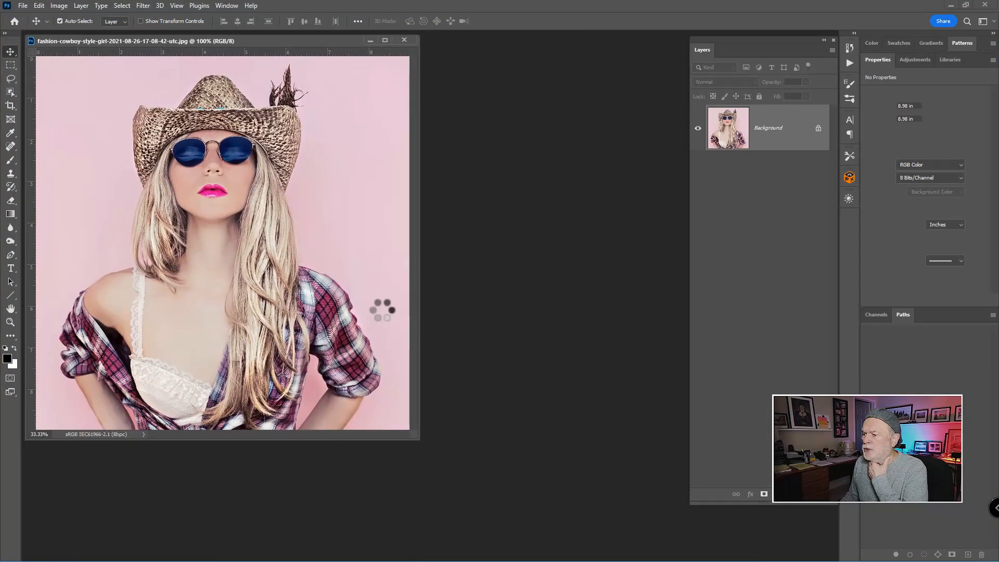
# Float the document window and select the woman with the Object Selection tool's Select Subject.
pyautogui.moveTo(297, 40); pyautogui.dragTo(403, 70)
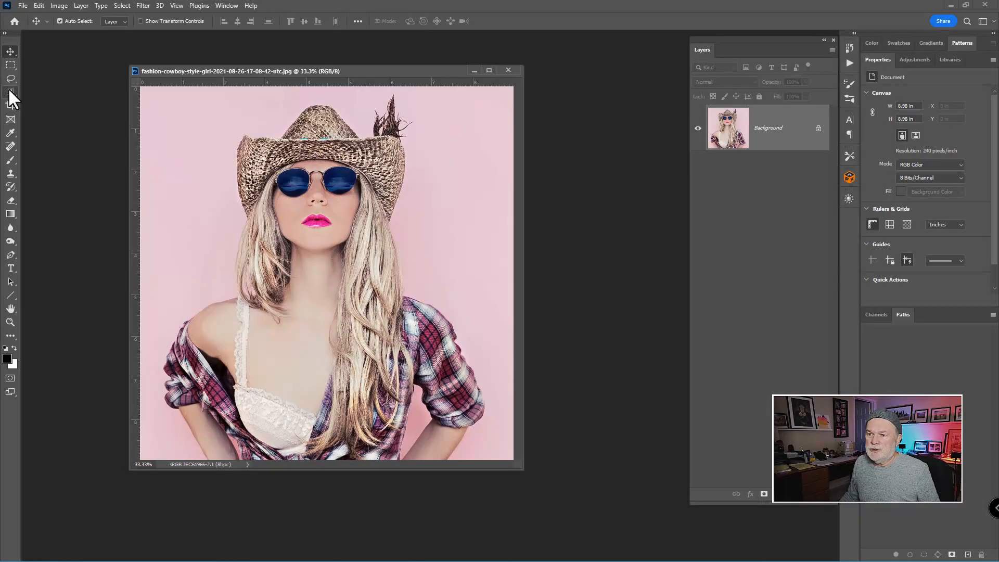
pyautogui.click(8, 88)
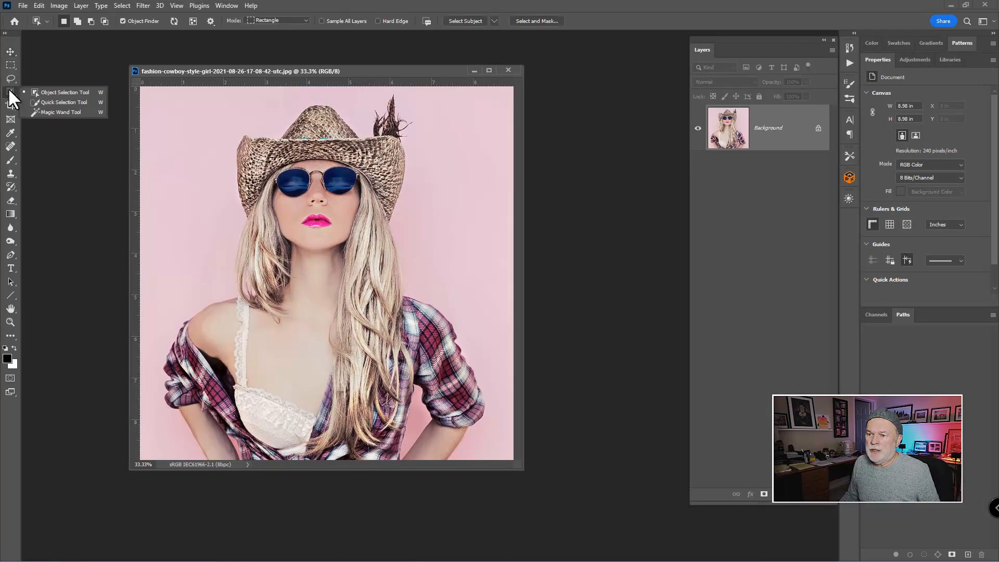
pyautogui.click(48, 93)
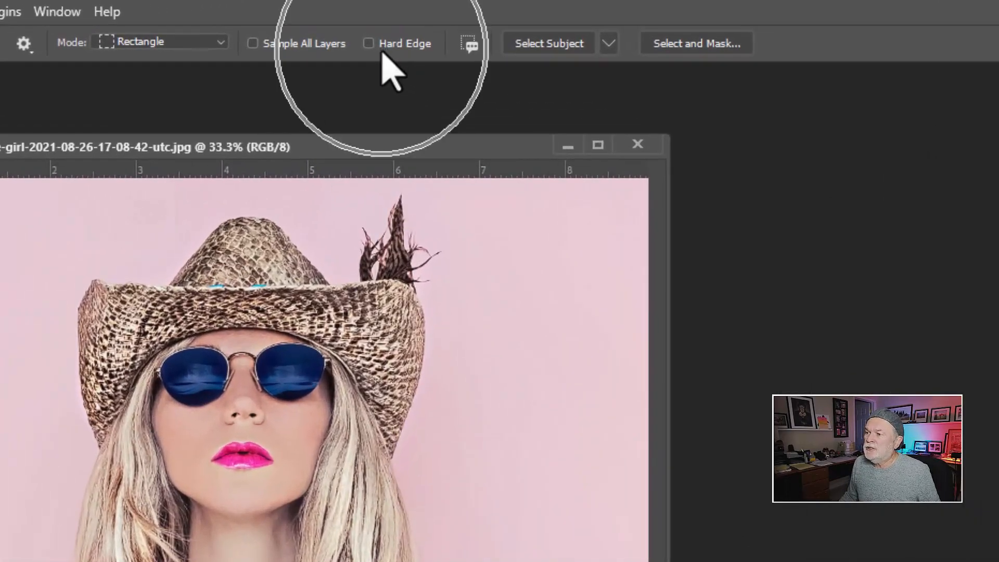
pyautogui.press('ctrl')
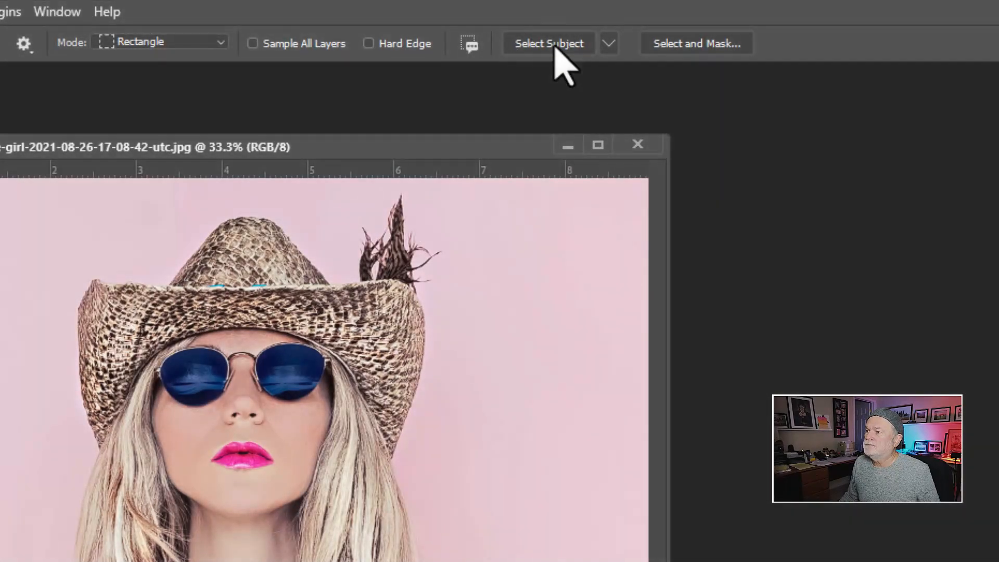
pyautogui.click(555, 45)
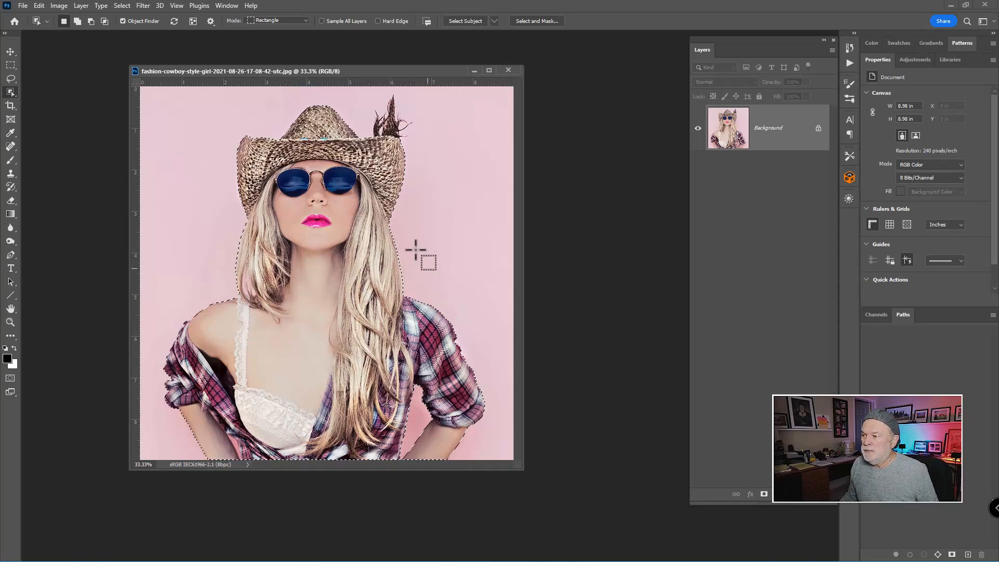
# Add the hat feather to the selection by drawing a rectangle around it with the Object Selection tool.
pyautogui.keyDown('shift'); pyautogui.click(389, 130); pyautogui.keyUp('shift')
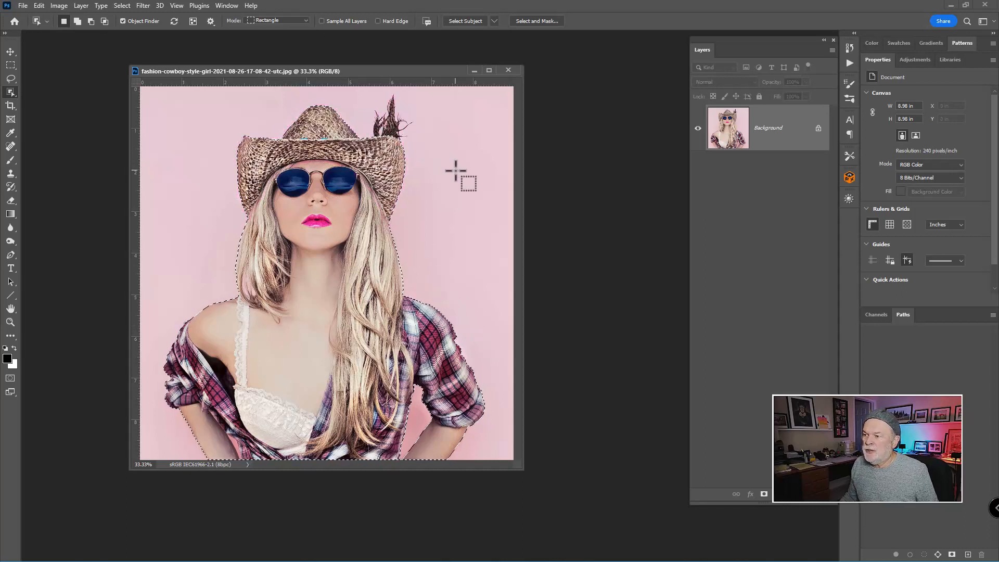
pyautogui.press('shift')
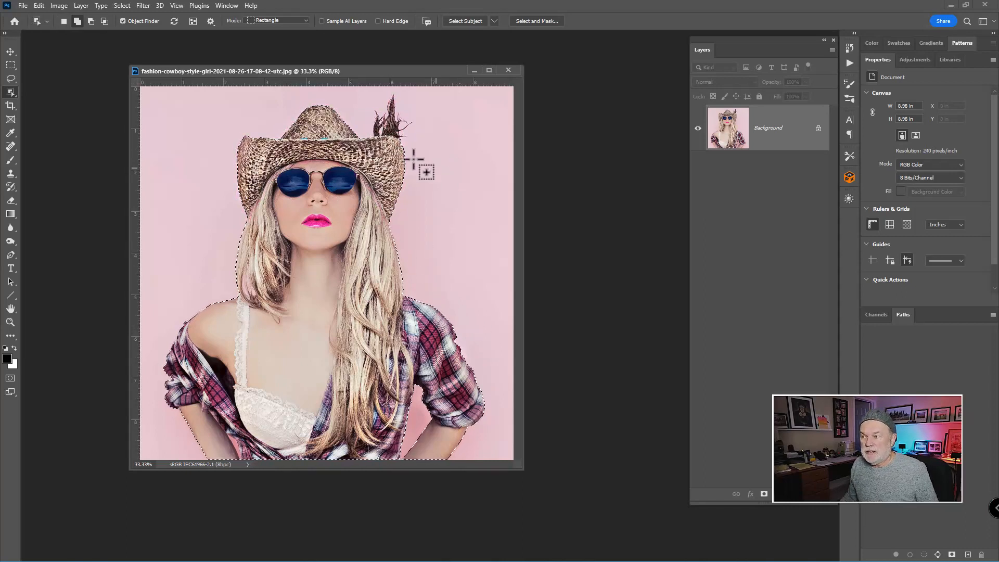
pyautogui.moveTo(359, 92); pyautogui.dragTo(421, 145)
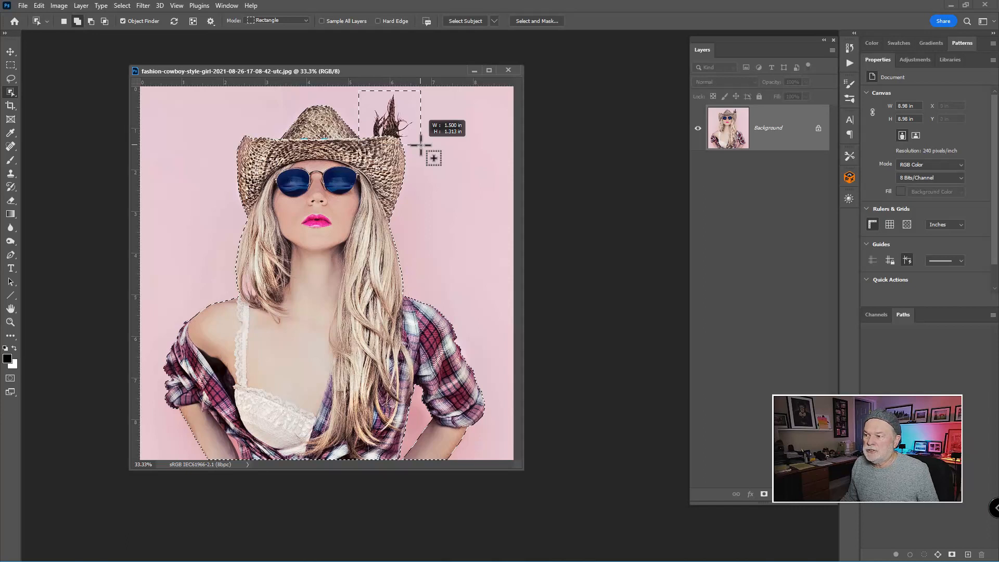
pyautogui.moveTo(421, 145); pyautogui.dragTo(422, 147)
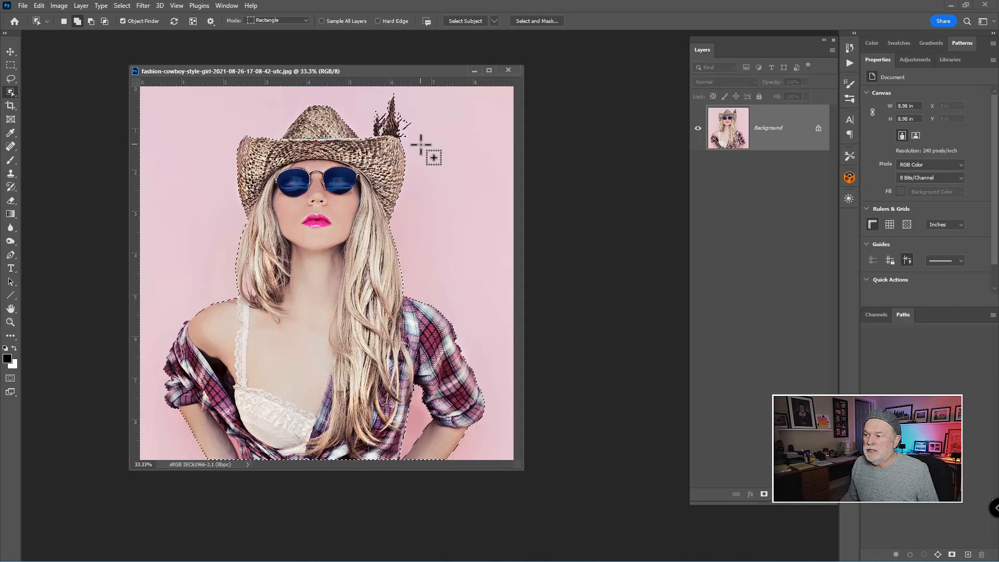
pyautogui.click(11, 51)
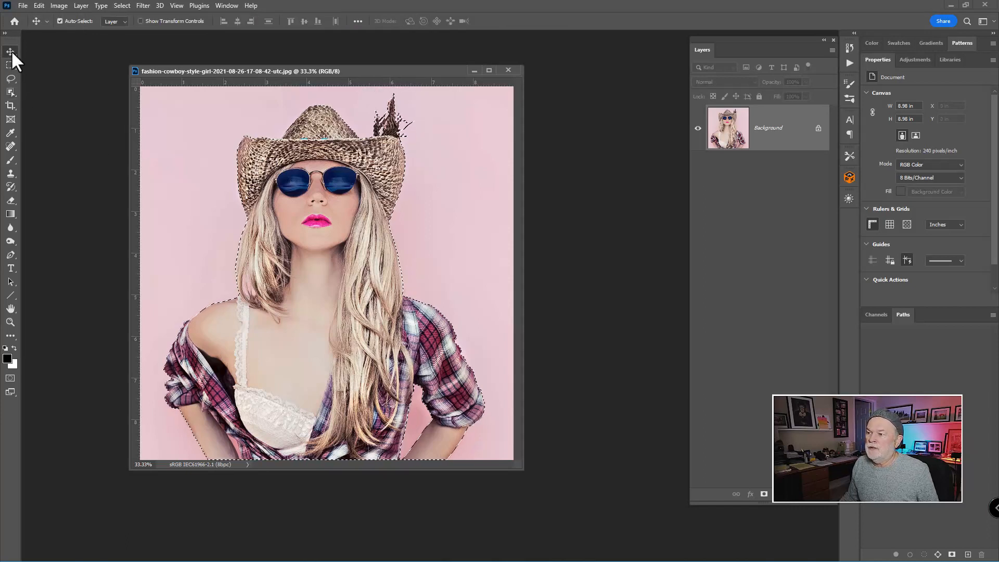
pyautogui.click(10, 92)
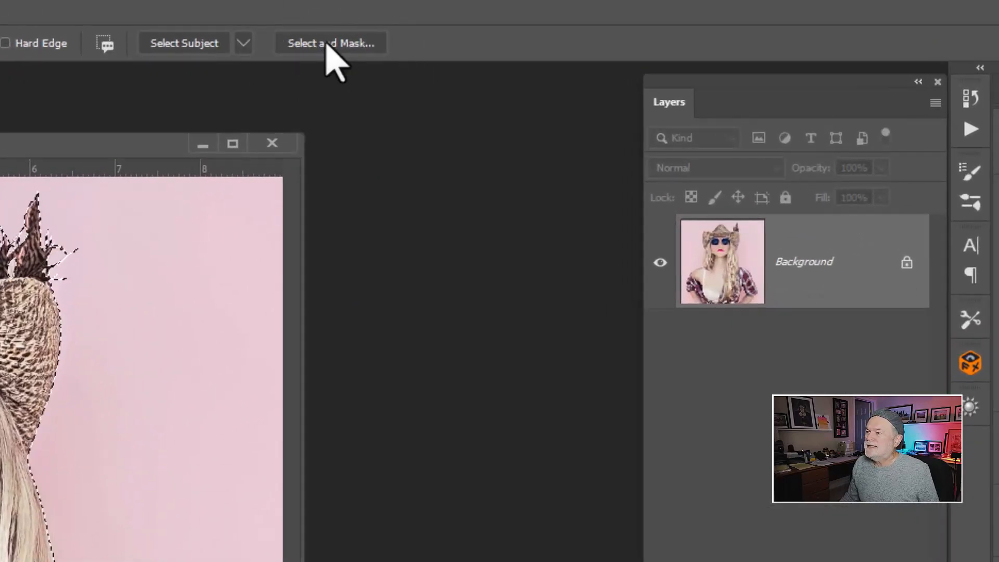
# Open Select and Mask, brush the Refine Edge brush over the hat feather, and shrink the brush size.
pyautogui.click(327, 44)
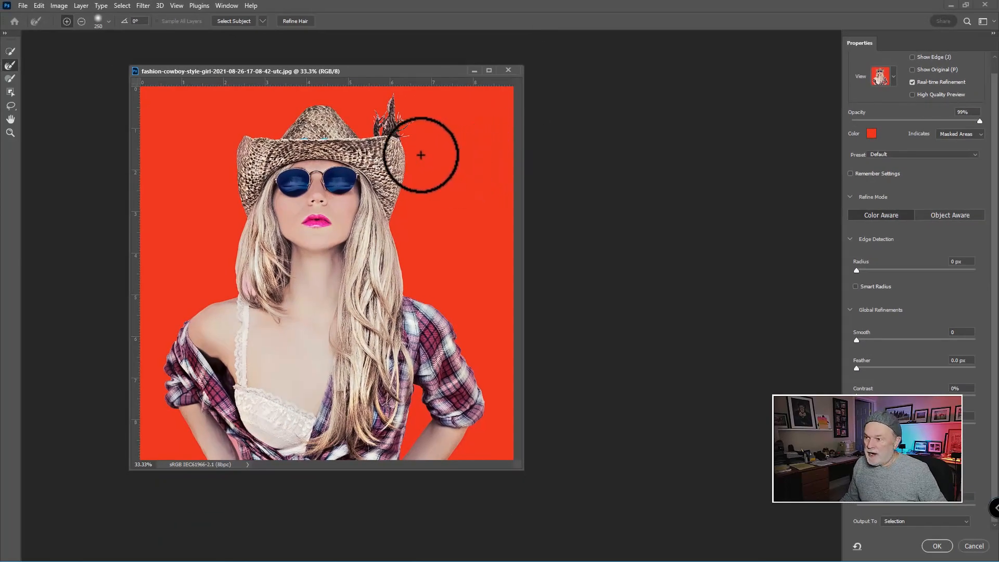
pyautogui.moveTo(380, 120); pyautogui.dragTo(421, 219)
pyautogui.moveTo(419, 172); pyautogui.dragTo(416, 233)
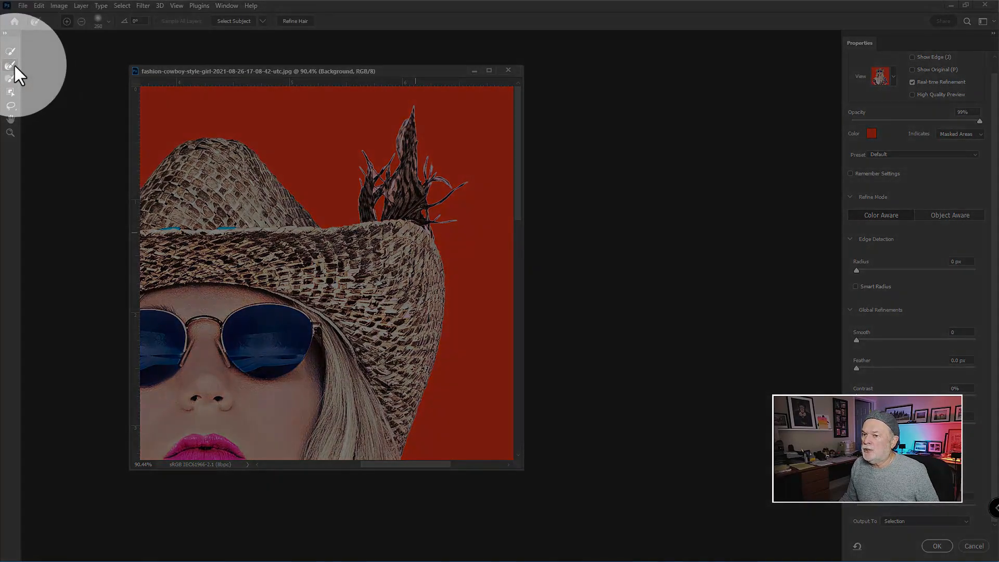
pyautogui.press('[')
pyautogui.press('[')
pyautogui.press('[')
pyautogui.press('[')
pyautogui.press('[')
pyautogui.press('[')
pyautogui.press('[')
pyautogui.press('[')
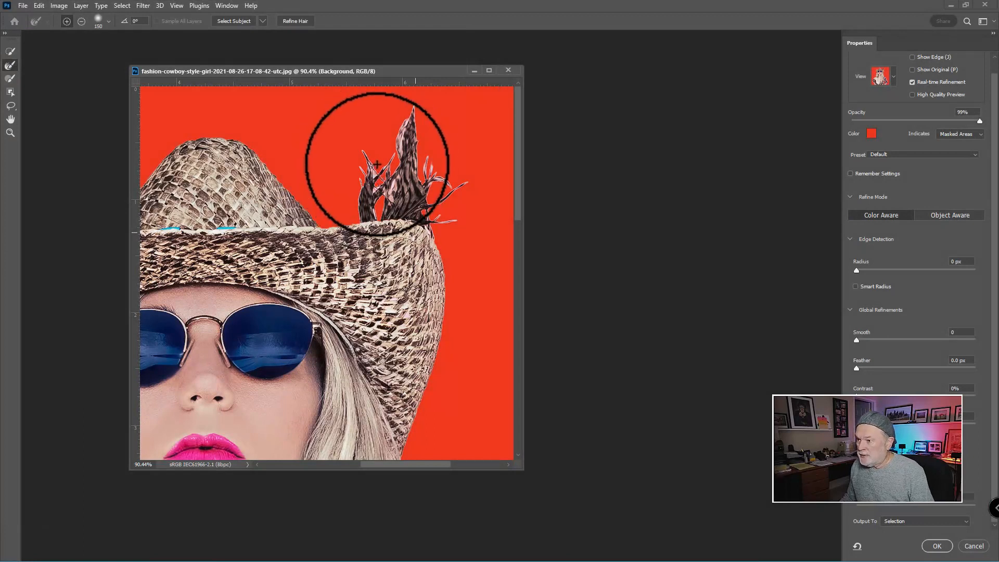
pyautogui.press('[')
pyautogui.press('[')
pyautogui.press('[')
pyautogui.press('[')
# Refine the edges of the feather, hat brim and shirt sleeve with the smaller Refine Edge brush.
pyautogui.moveTo(370, 154)
pyautogui.mouseDown()
pyautogui.moveTo(378, 216)
pyautogui.moveTo(376, 186)
pyautogui.moveTo(424, 156)
pyautogui.moveTo(407, 122)
pyautogui.moveTo(404, 156)
pyautogui.mouseUp()
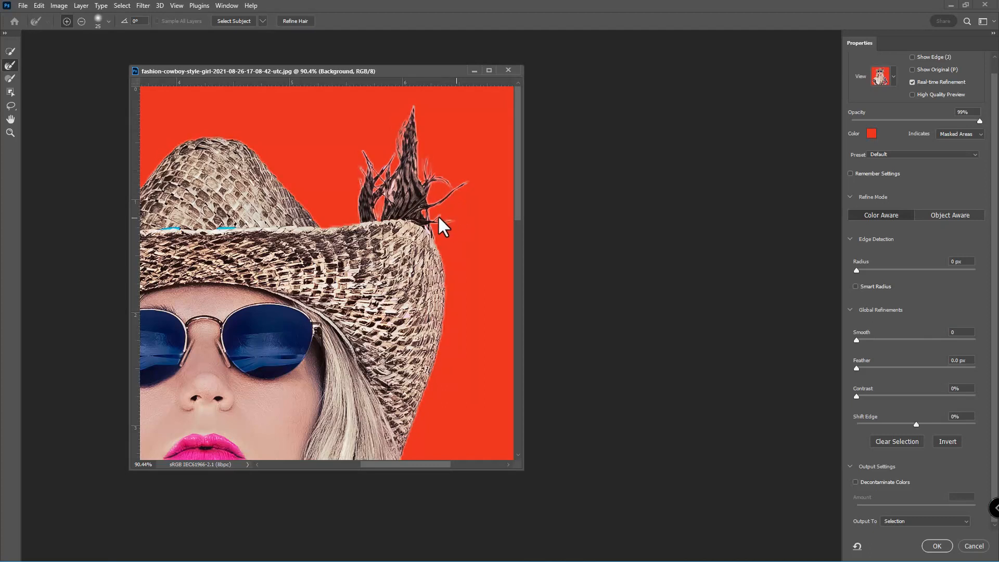
pyautogui.moveTo(394, 182)
pyautogui.mouseDown()
pyautogui.moveTo(384, 201)
pyautogui.moveTo(399, 188)
pyautogui.moveTo(363, 185)
pyautogui.moveTo(367, 169)
pyautogui.mouseUp()
pyautogui.moveTo(296, 362); pyautogui.dragTo(420, 173)
pyautogui.moveTo(277, 330); pyautogui.dragTo(456, 170)
pyautogui.moveTo(304, 430); pyautogui.dragTo(376, 181)
pyautogui.moveTo(333, 360); pyautogui.dragTo(348, 217)
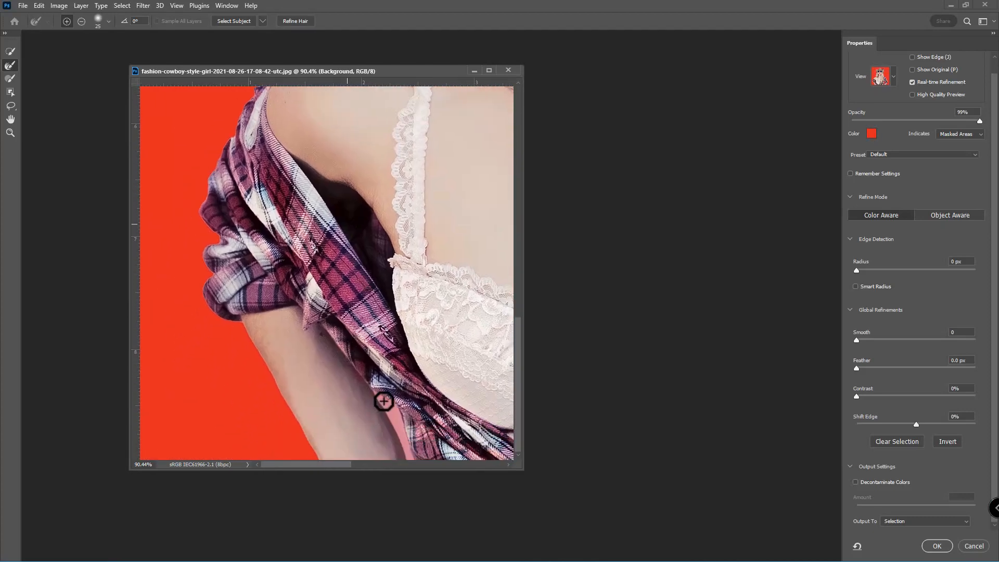
pyautogui.moveTo(411, 458); pyautogui.dragTo(374, 394)
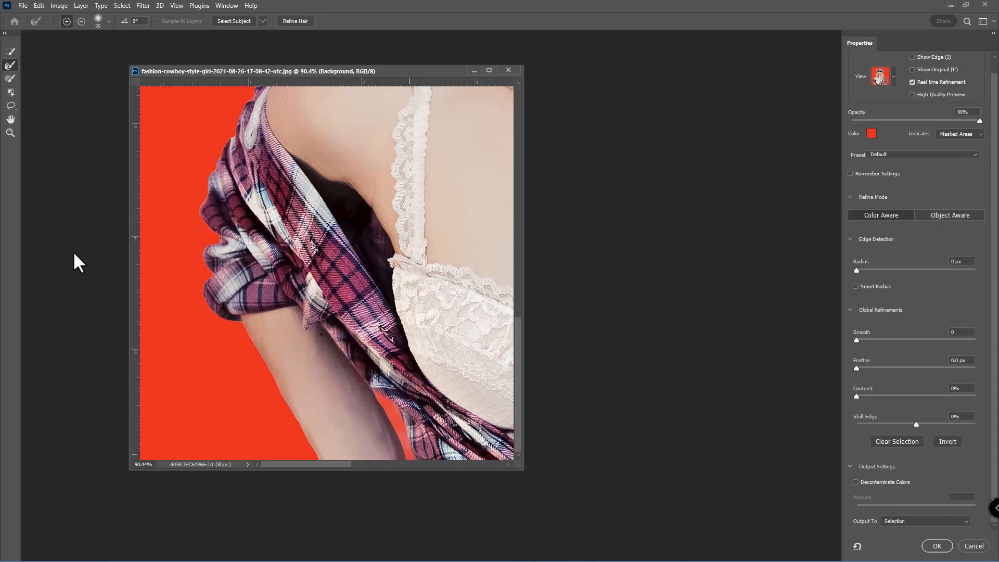
# Fit the image to the screen and set the Edge Detection radius to 3 px.
pyautogui.doubleClick(11, 119)
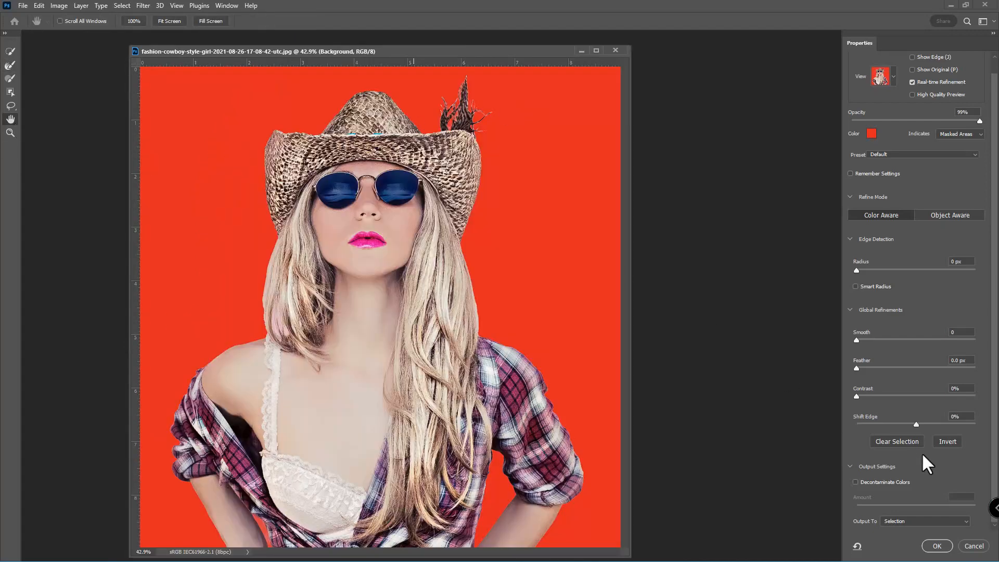
pyautogui.moveTo(857, 269)
pyautogui.mouseDown()
pyautogui.moveTo(884, 270)
pyautogui.moveTo(875, 277)
pyautogui.mouseUp()
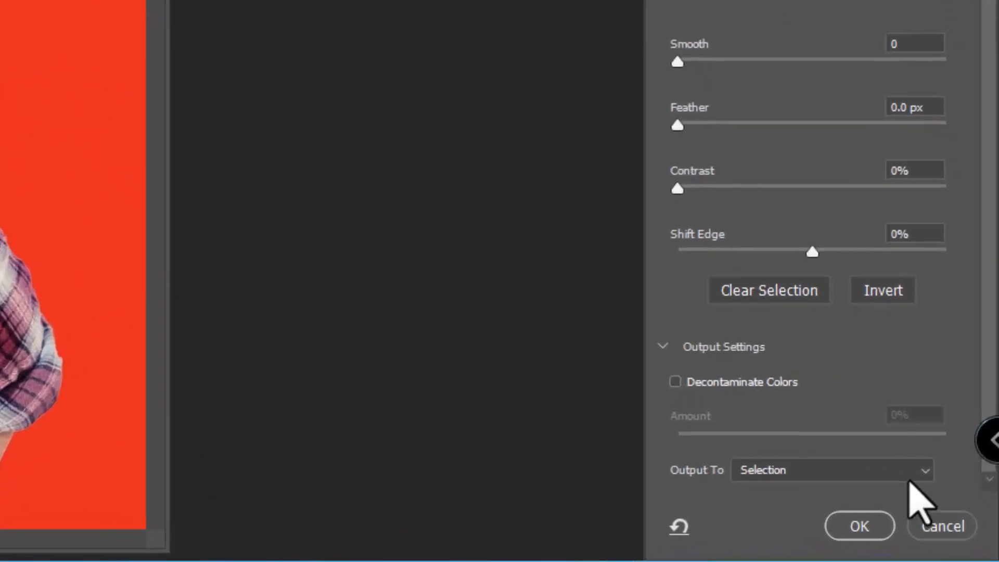
# Set the output to New Layer with Layer Mask and apply the refinement.
pyautogui.click(895, 474)
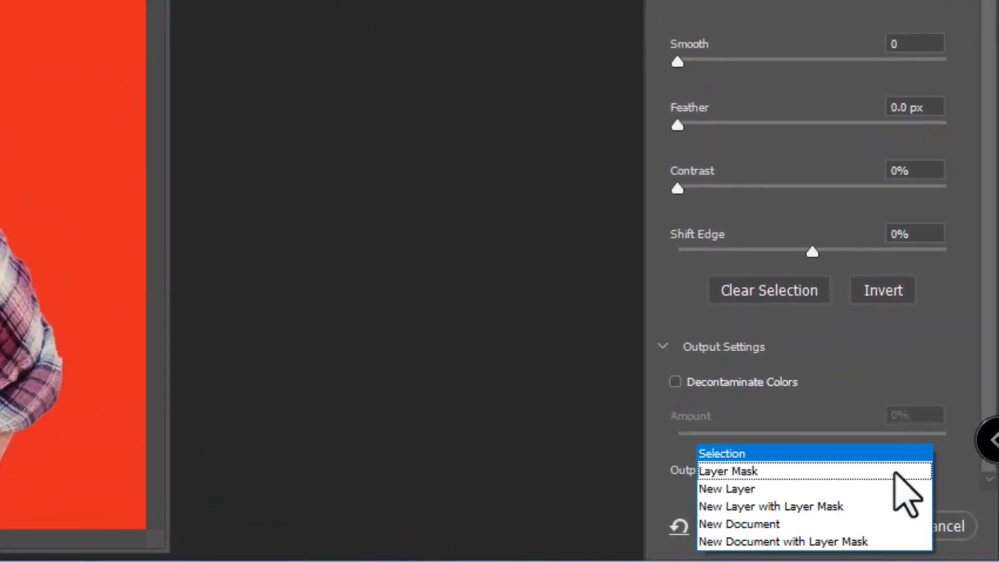
pyautogui.click(848, 508)
pyautogui.click(876, 528)
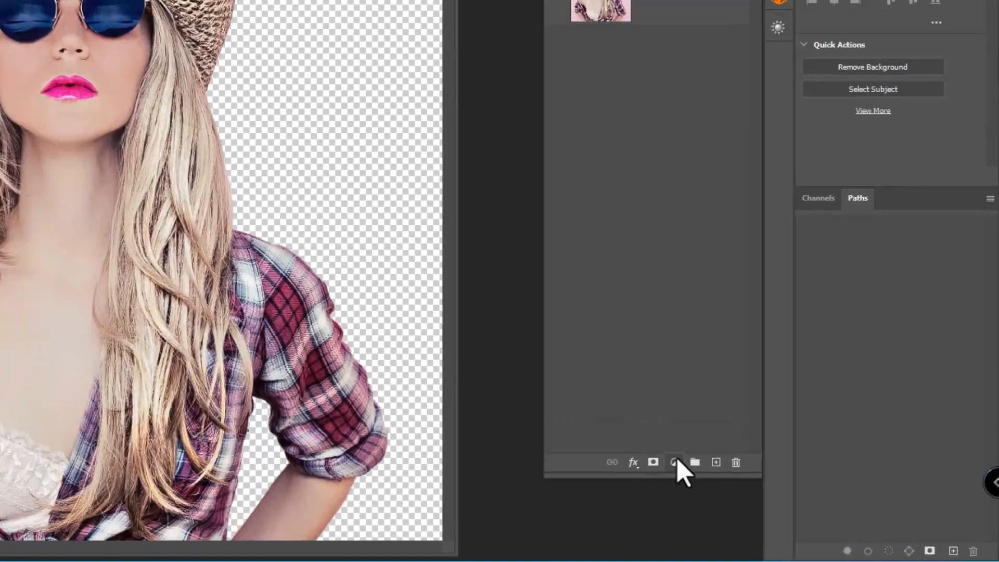
# Add a Solid Color fill layer in black (000000).
pyautogui.click(502, 409)
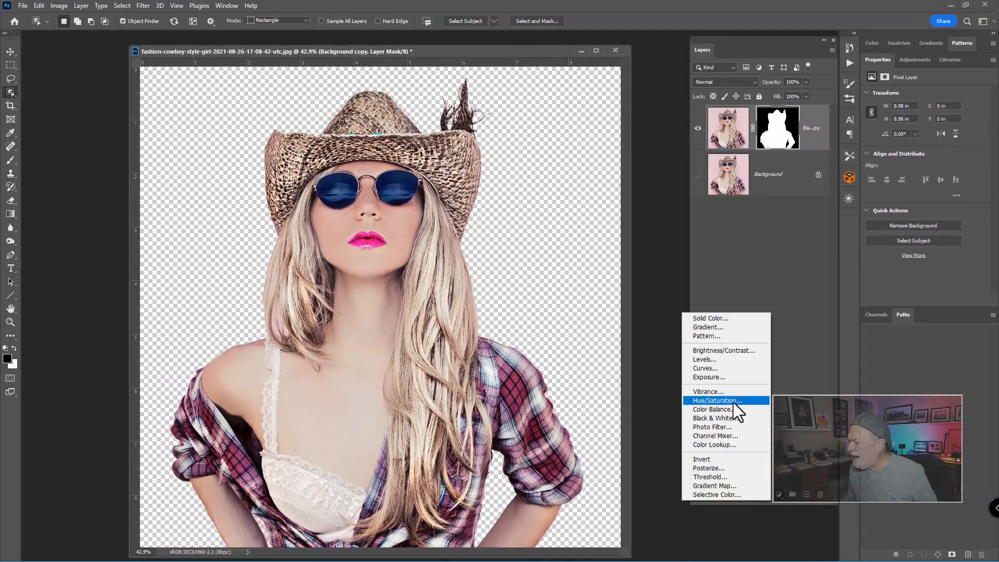
pyautogui.click(717, 318)
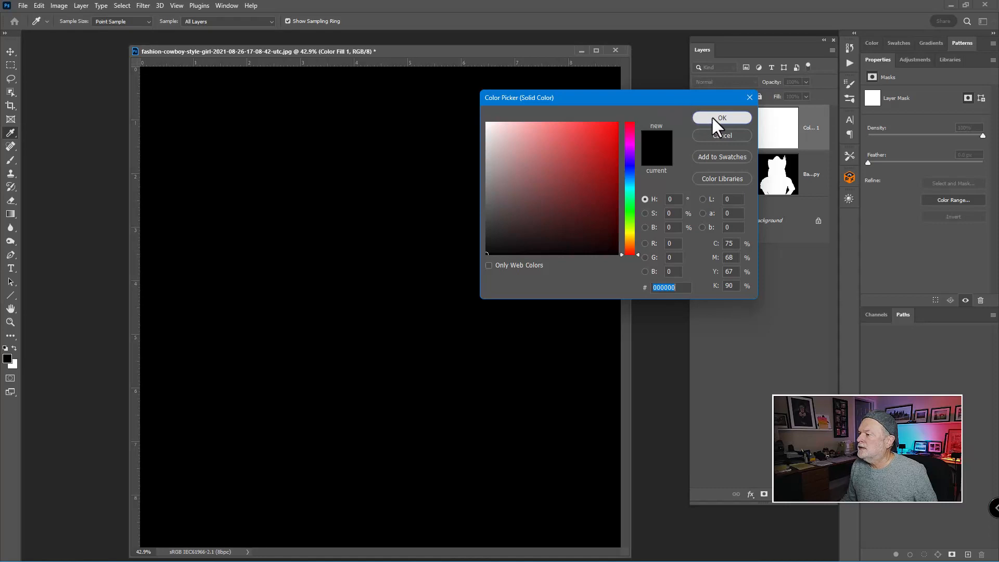
pyautogui.click(704, 118)
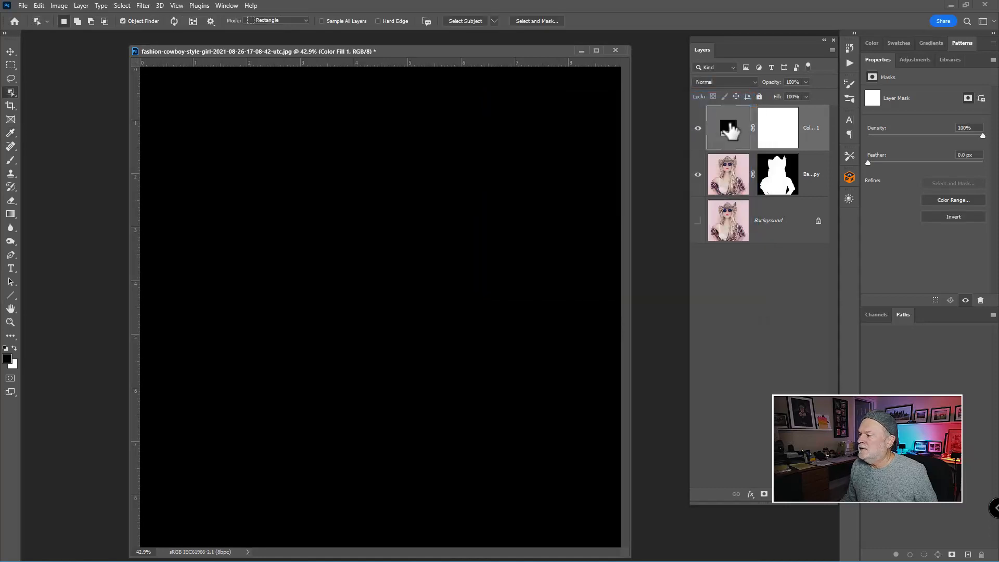
# Move the black fill layer beneath the masked cut-out layer and toggle the cut-out layer's visibility to compare.
pyautogui.moveTo(729, 125); pyautogui.dragTo(729, 184)
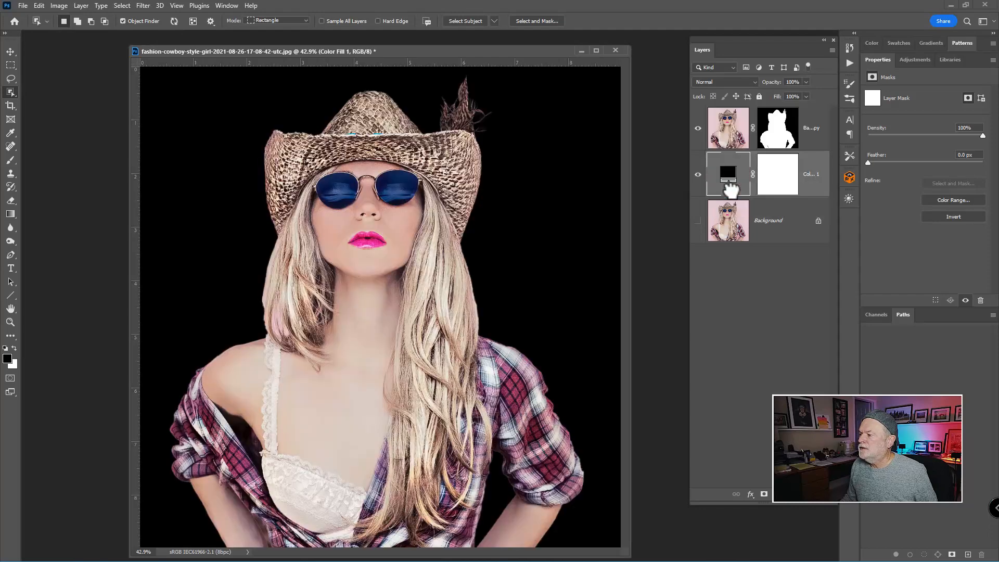
pyautogui.click(700, 130)
pyautogui.click(699, 130)
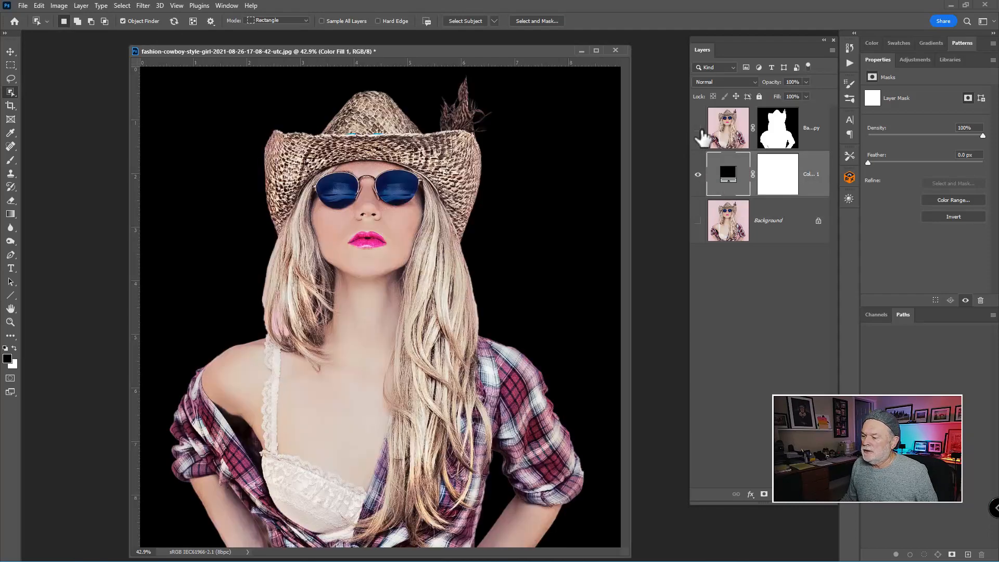
pyautogui.click(700, 130)
pyautogui.click(699, 130)
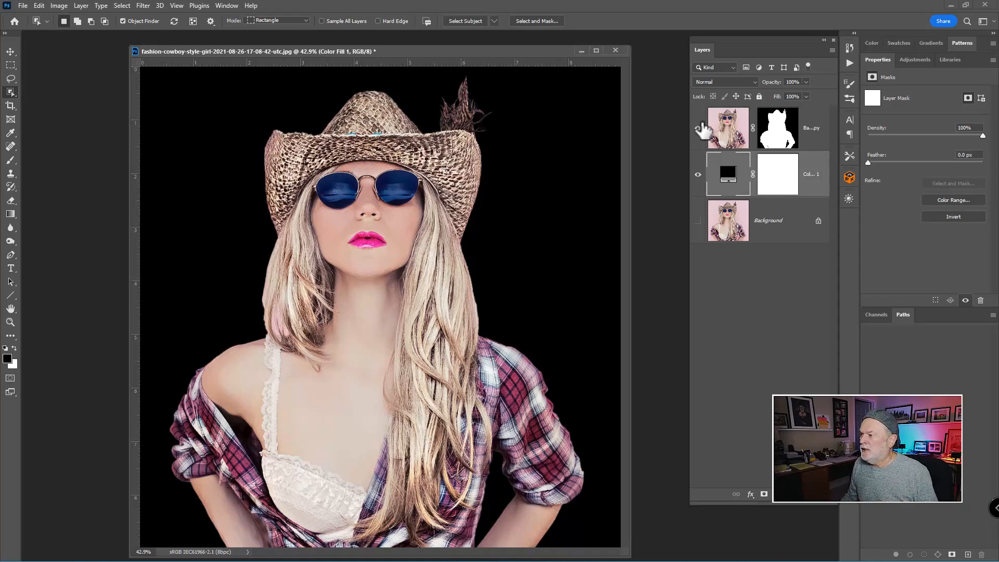
# Move the document window aside and open the saloon-in-town photo.
pyautogui.moveTo(556, 51); pyautogui.dragTo(662, 290)
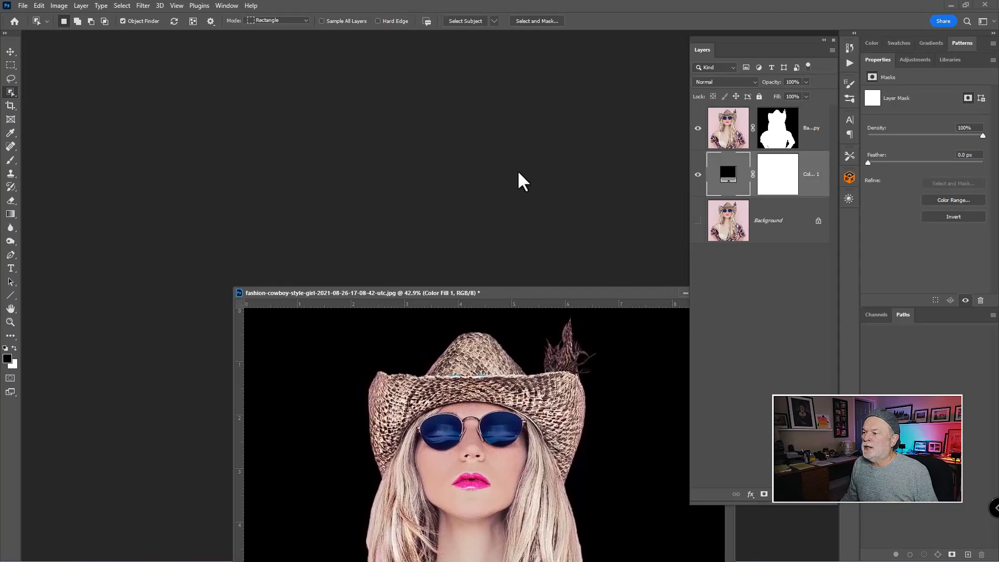
pyautogui.hotkey('ctrl', 'o')
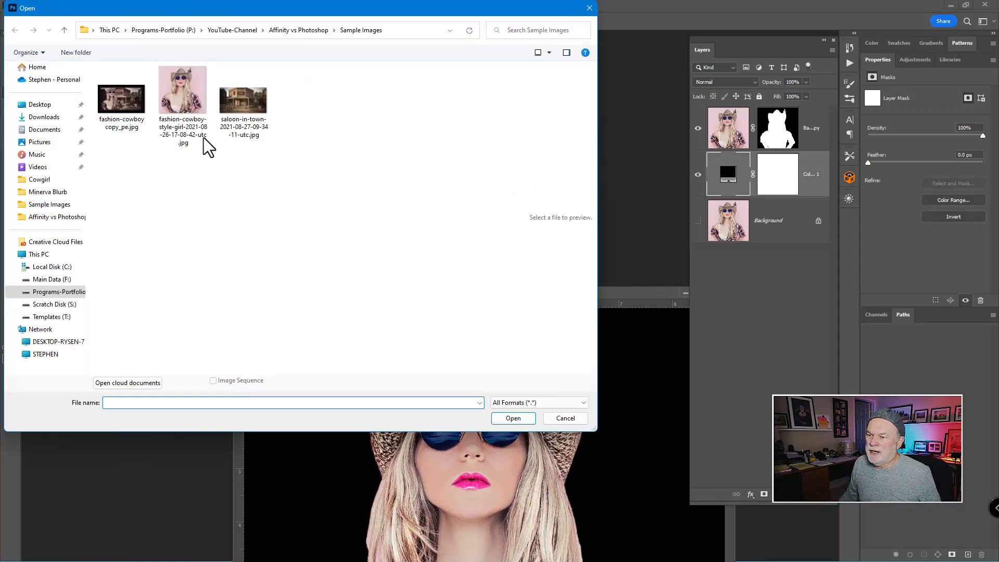
pyautogui.doubleClick(242, 119)
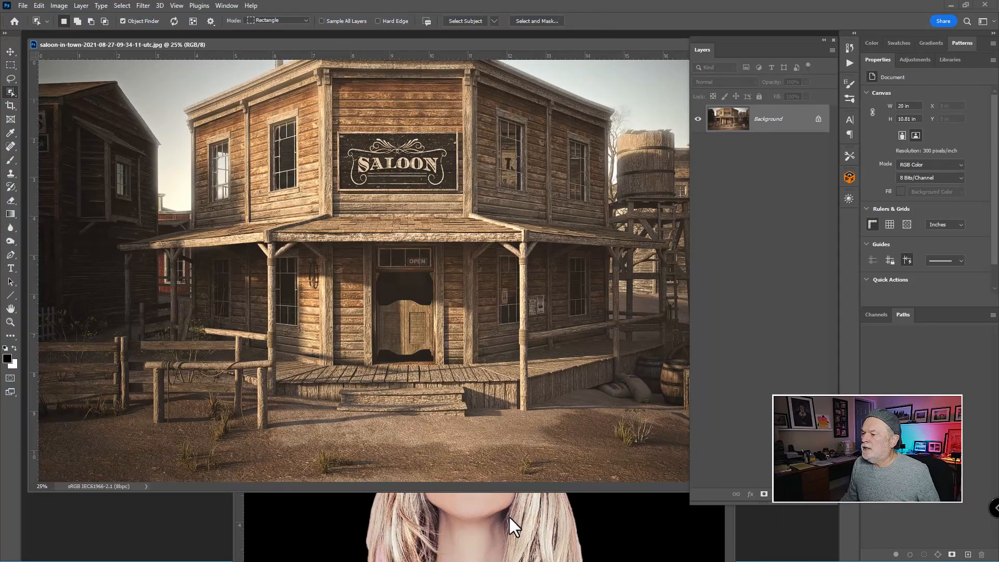
# Copy the masked cut-out layer into the saloon photo, then enlarge her and shift her left with Free Transform.
pyautogui.click(508, 515)
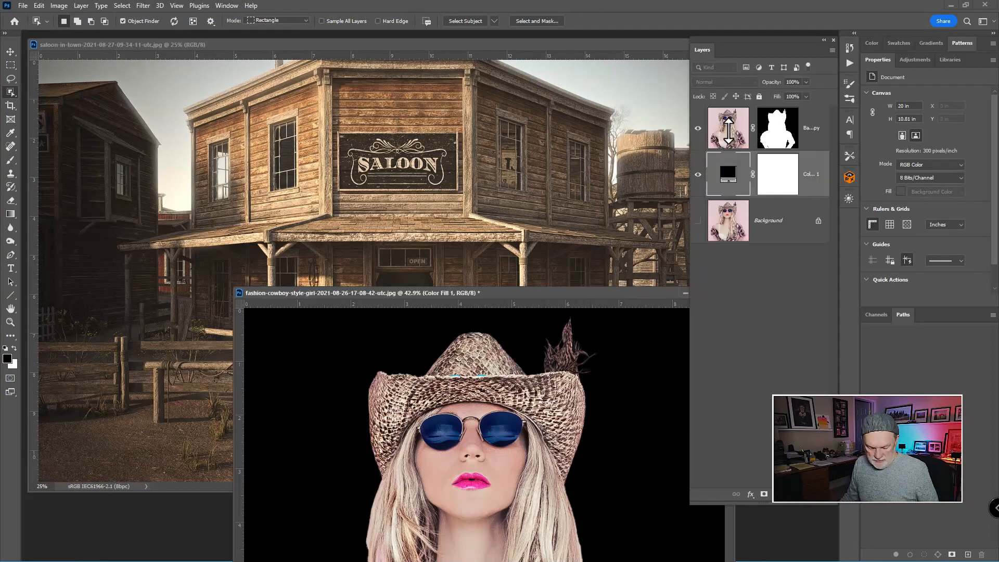
pyautogui.moveTo(737, 137); pyautogui.dragTo(301, 216)
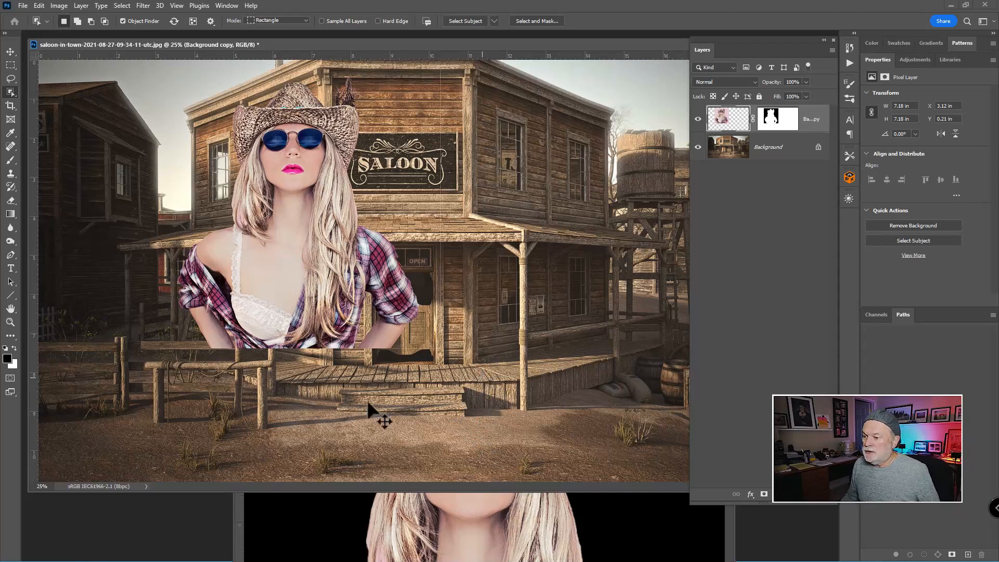
pyautogui.hotkey('ctrl', 't')
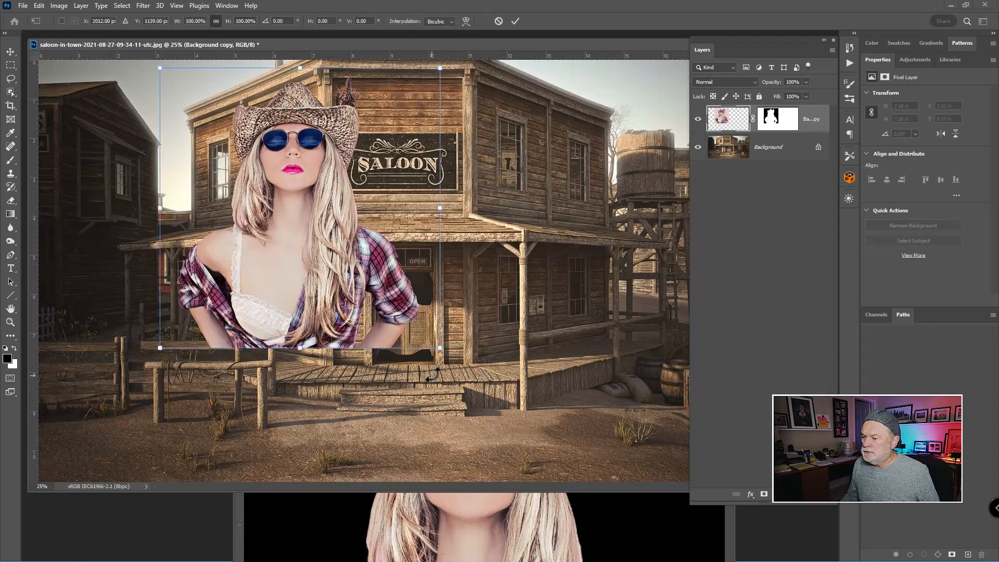
pyautogui.moveTo(440, 348); pyautogui.dragTo(601, 507)
pyautogui.moveTo(382, 308); pyautogui.dragTo(267, 309)
pyautogui.press('Return')
# Zoom out to view the whole composite, then close the saloon document without saving.
pyautogui.press('w')
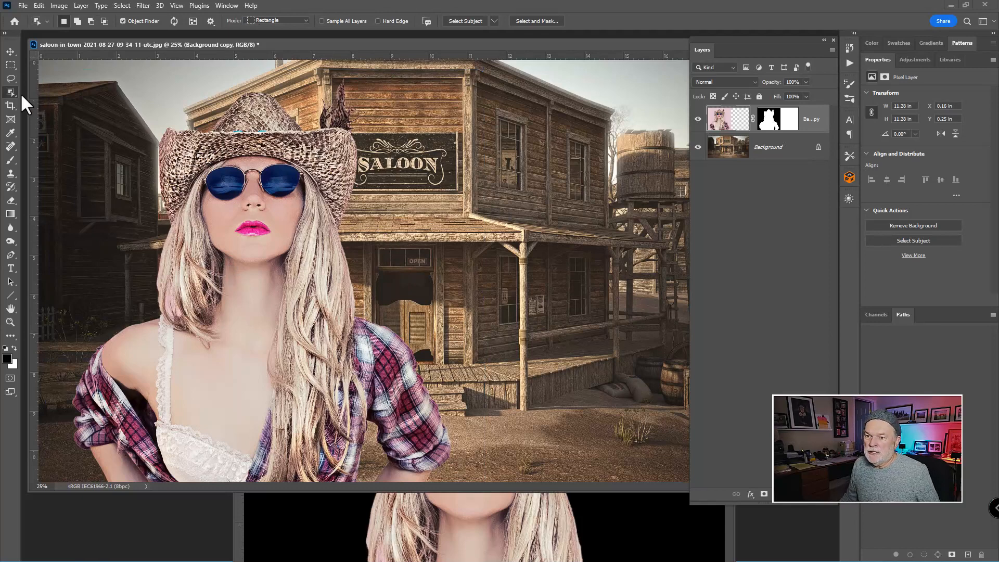
pyautogui.click(9, 307)
pyautogui.click(8, 307)
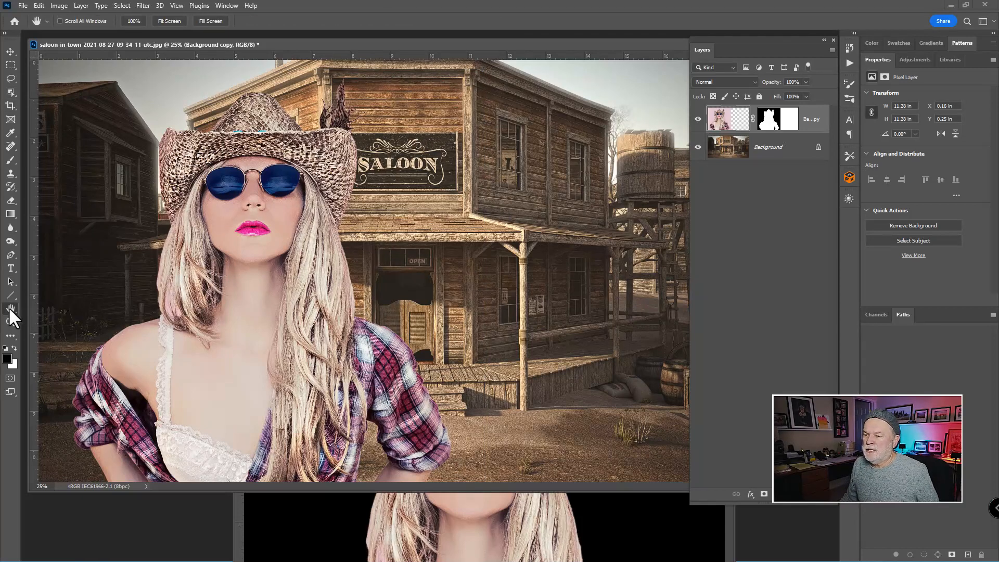
pyautogui.hotkey('ctrl', '-')
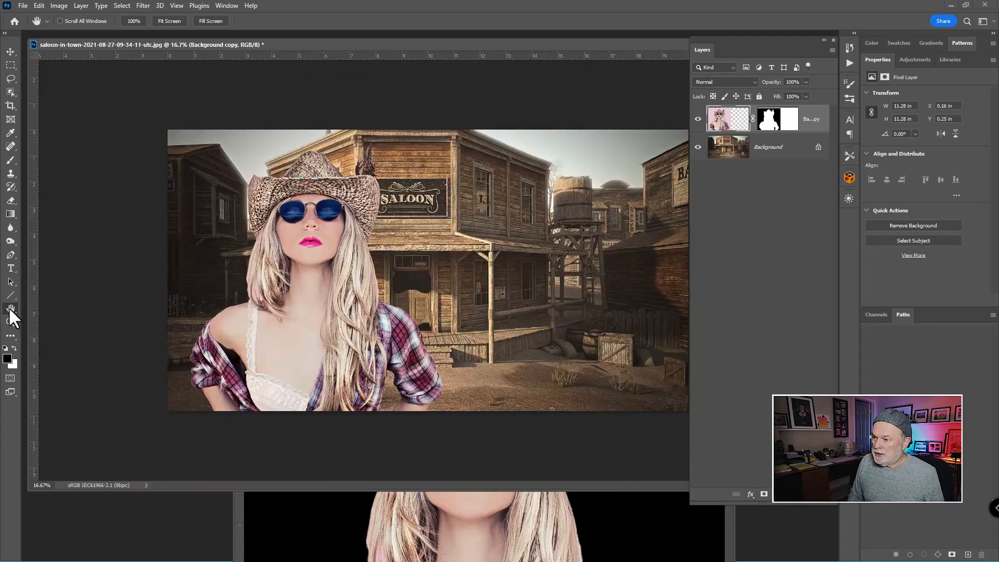
pyautogui.hotkey('ctrl', '-')
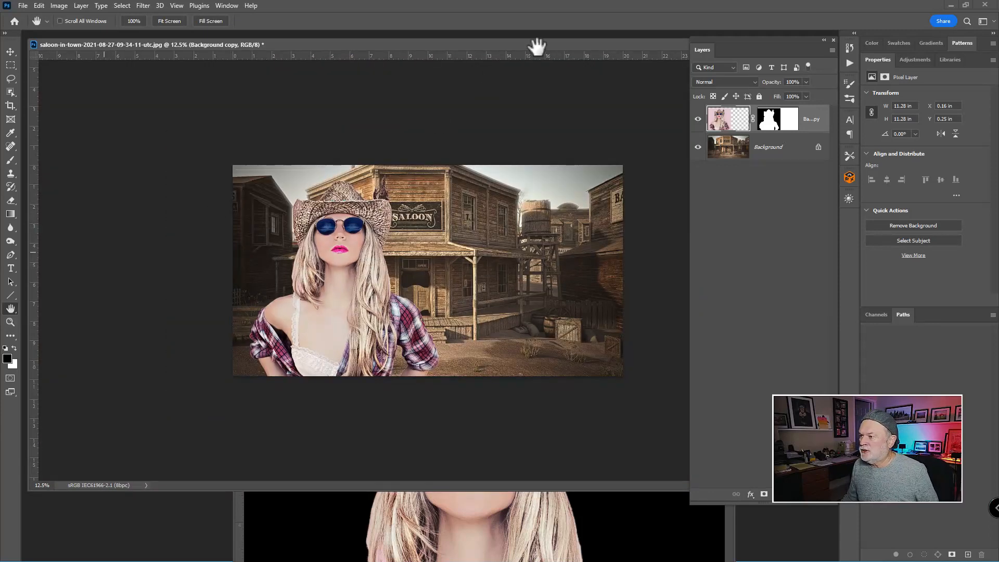
pyautogui.moveTo(535, 48); pyautogui.dragTo(313, 133)
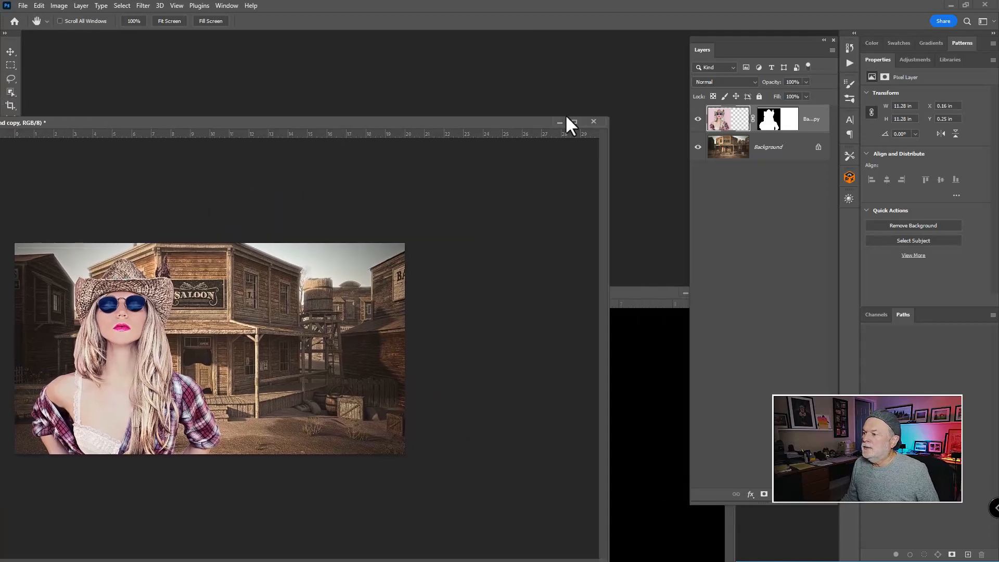
pyautogui.click(592, 122)
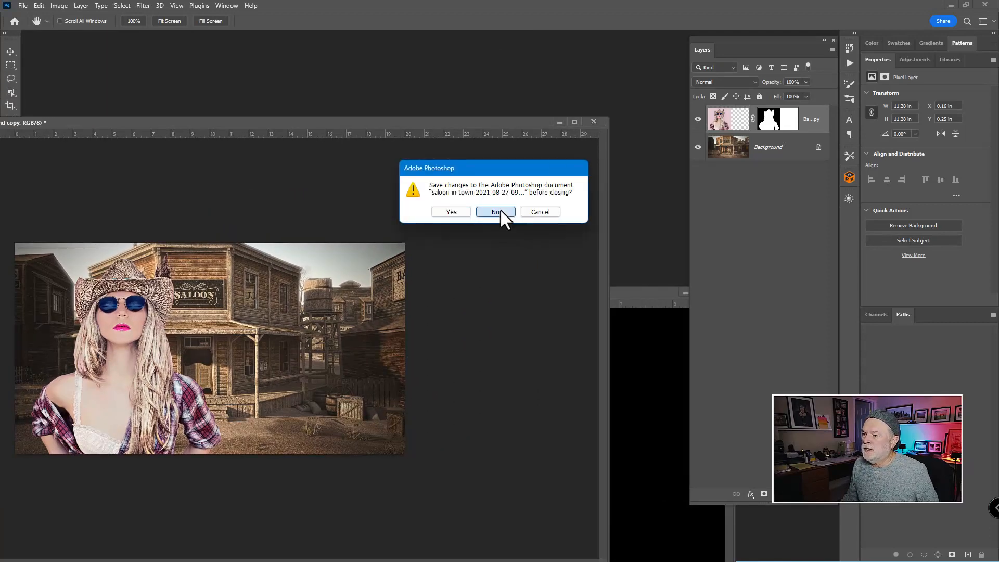
pyautogui.click(497, 211)
# Close the cowboy girl document without saving changes.
pyautogui.moveTo(564, 294); pyautogui.dragTo(359, 266)
pyautogui.click(514, 264)
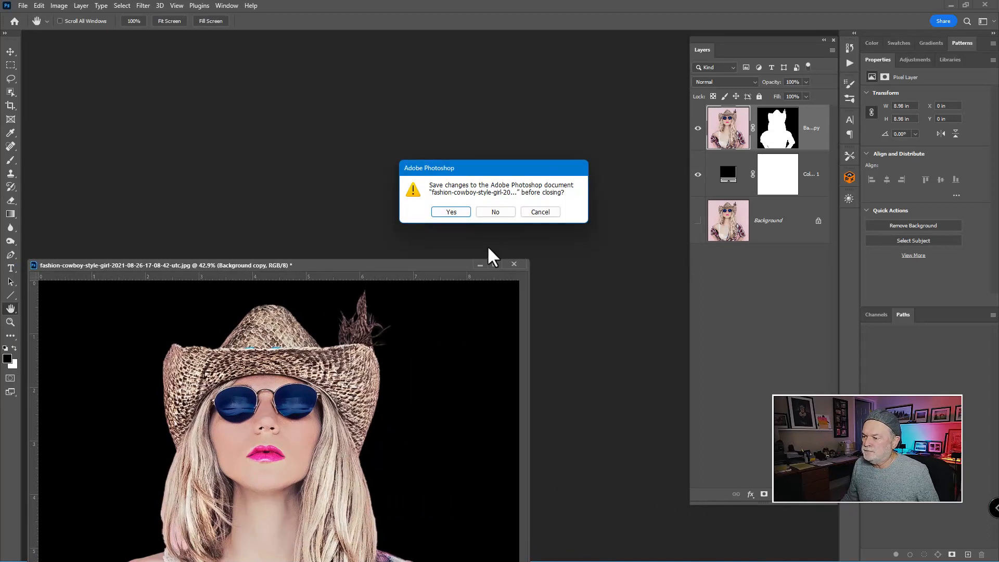
pyautogui.click(495, 212)
# Open the finished composite image fashion-cowboy copy_pe.jpg.
pyautogui.doubleClick(265, 153)
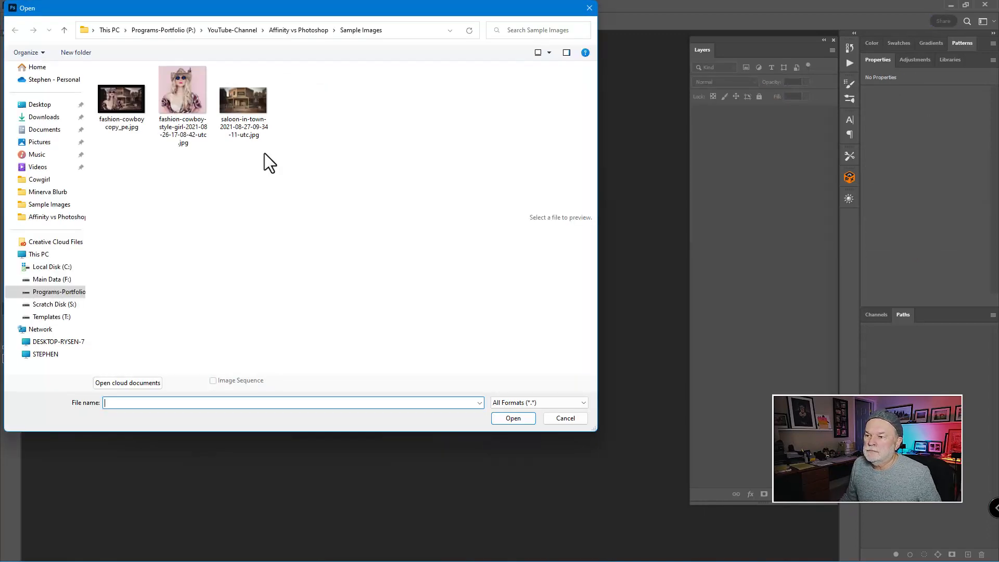
pyautogui.click(118, 111)
pyautogui.doubleClick(117, 111)
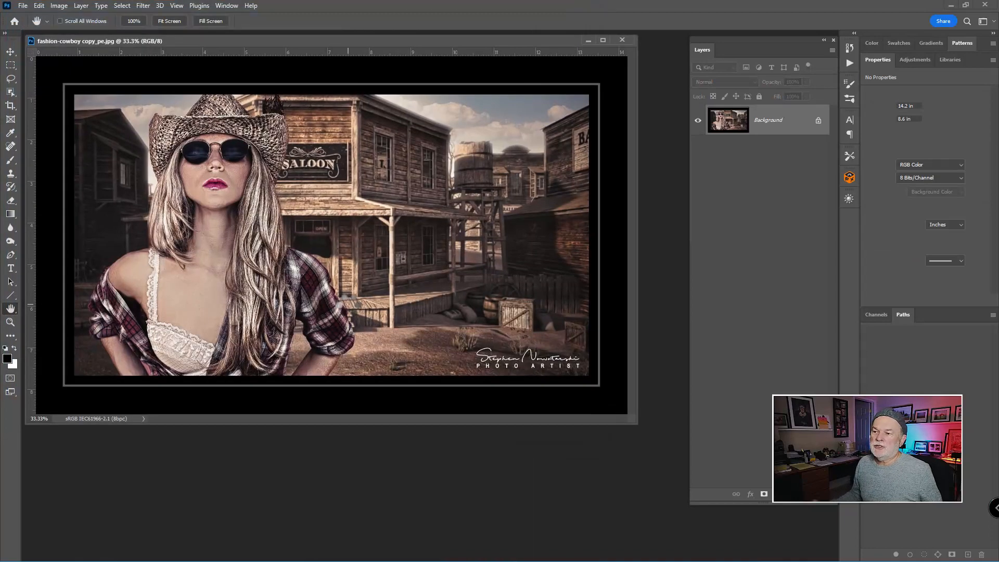